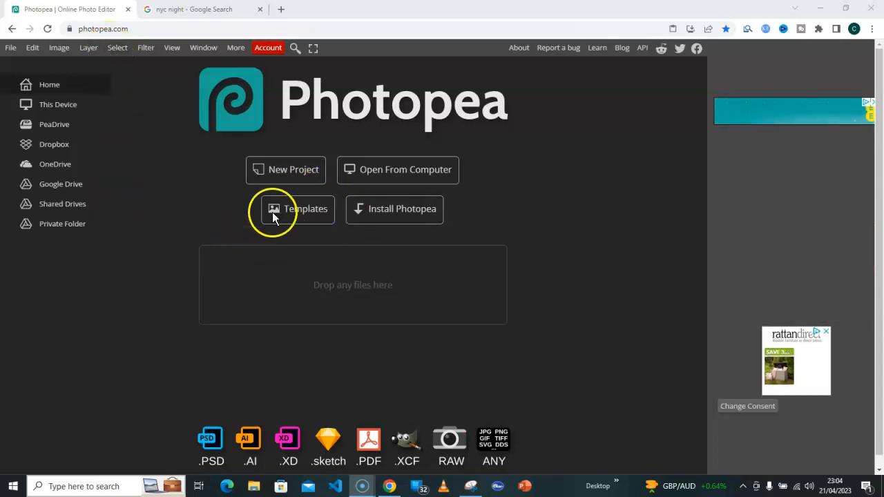
Create a 1640 × 664 px project with a white background and apply a grey layer style with pale edges to its Background layer
click(283, 179)
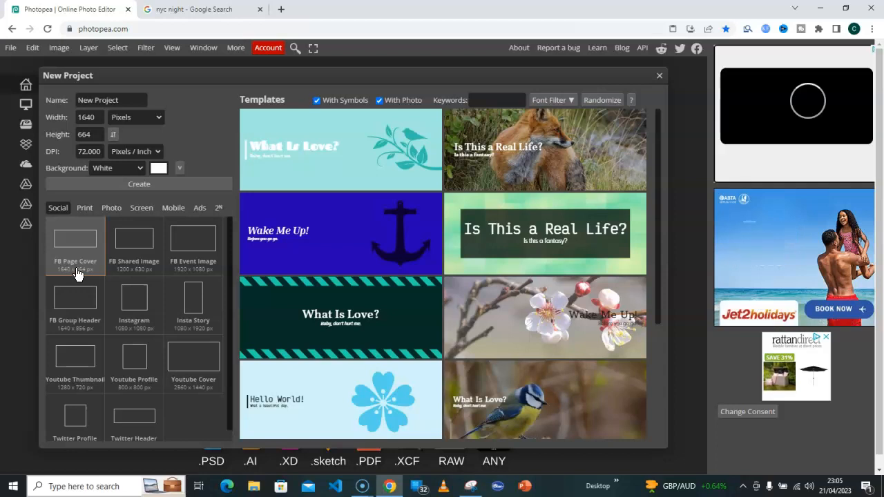
click(149, 188)
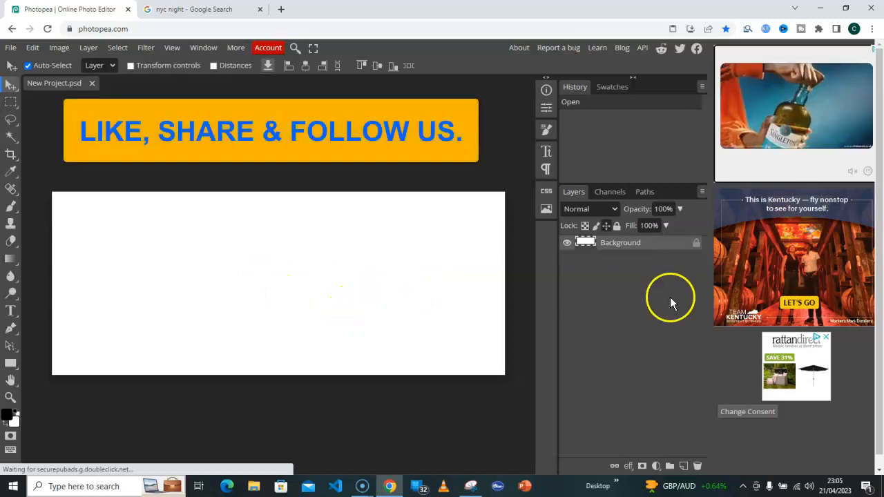
right_click(617, 245)
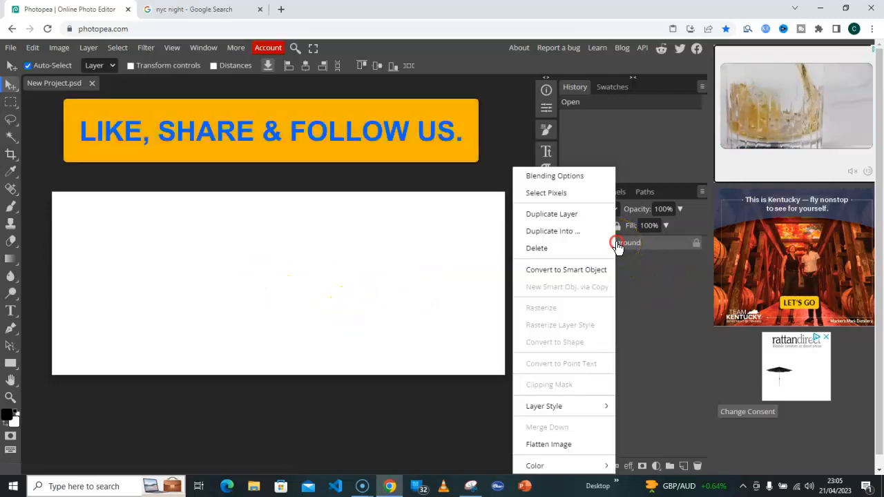
click(569, 175)
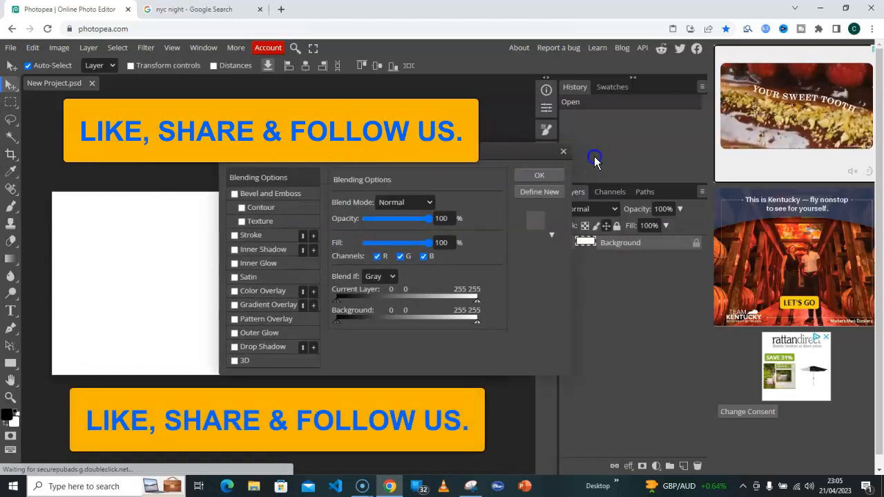
click(467, 259)
click(763, 154)
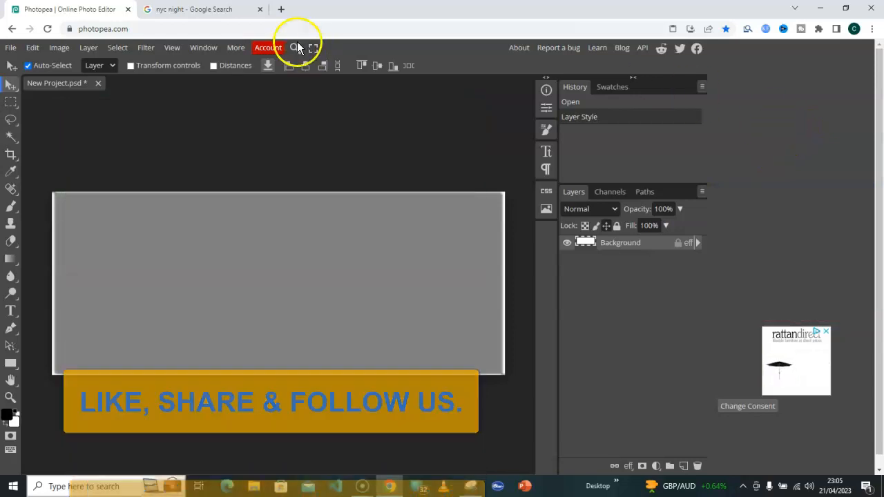
Find the Manhattan night cityscape among the nyc night image results and set Snipping Tool's capture delay to 2 seconds
click(215, 8)
scroll(559, 288, down, 5)
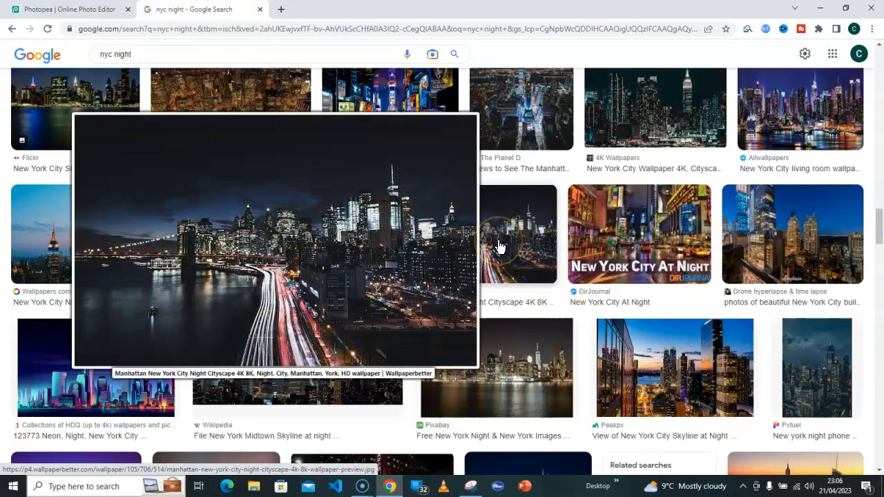
key(alt+Tab)
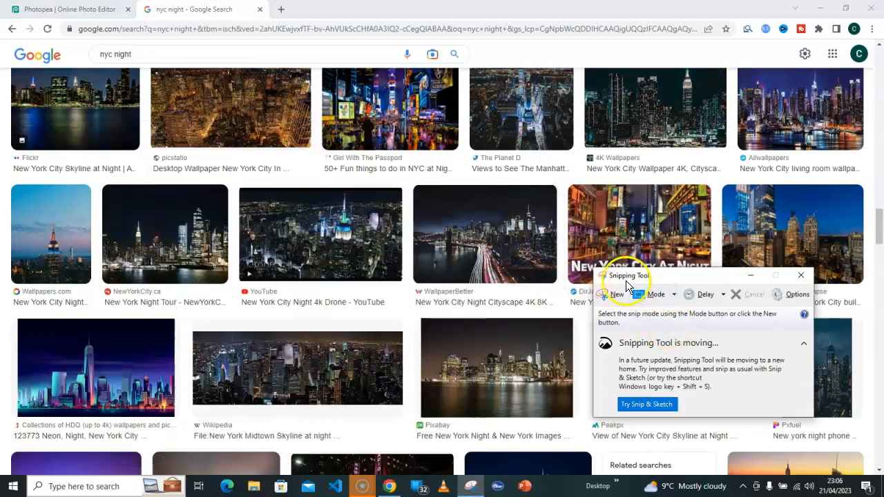
click(706, 295)
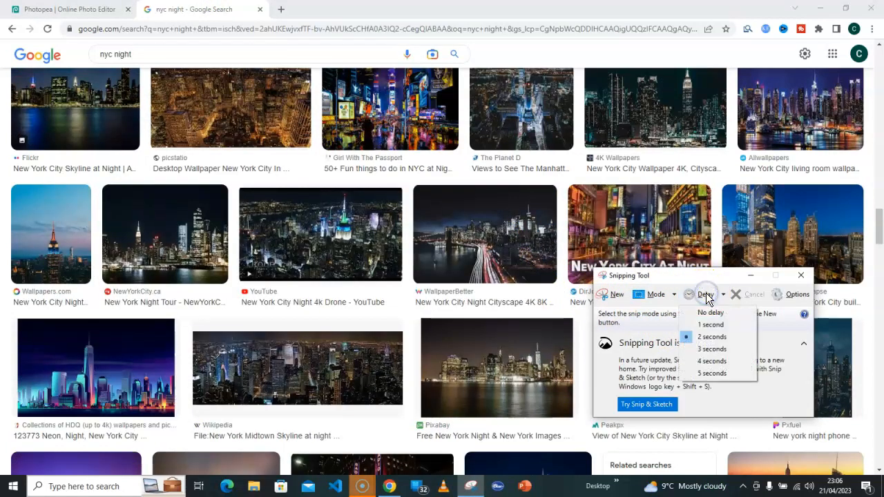
click(720, 340)
Snip the enlarged preview of the Manhattan night cityscape and copy the capture
click(617, 304)
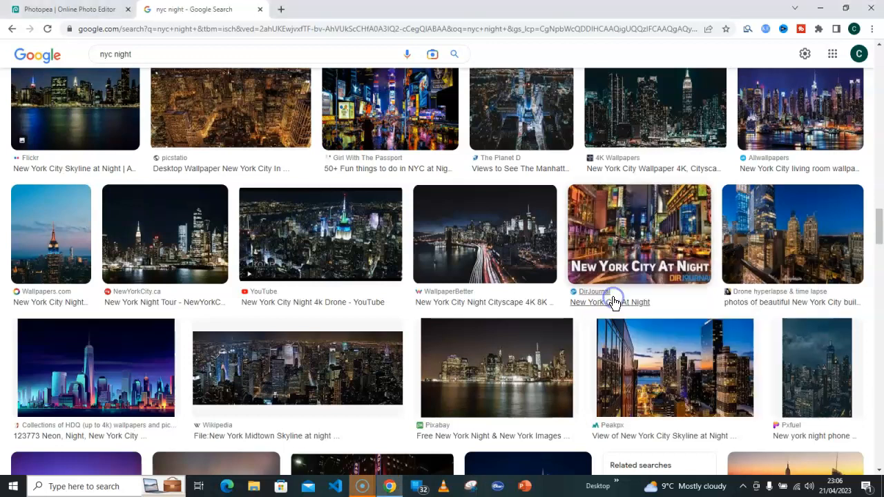
mouse_move(465, 237)
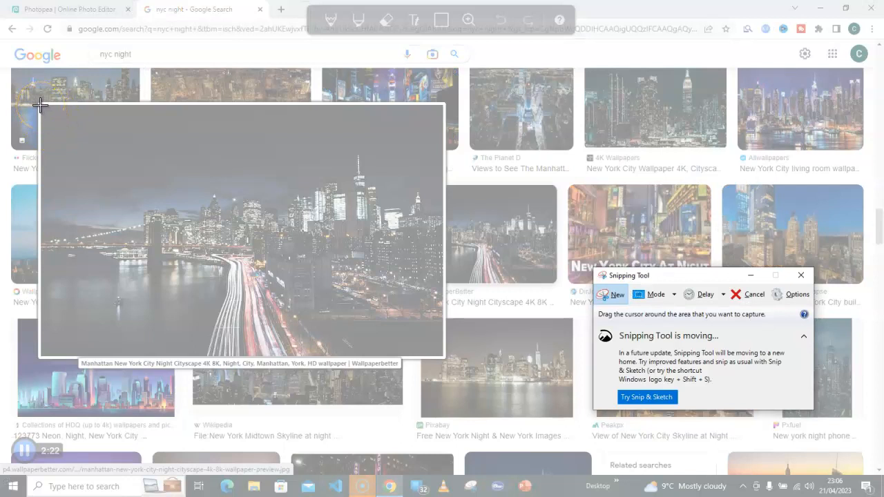
drag(40, 104, 444, 356)
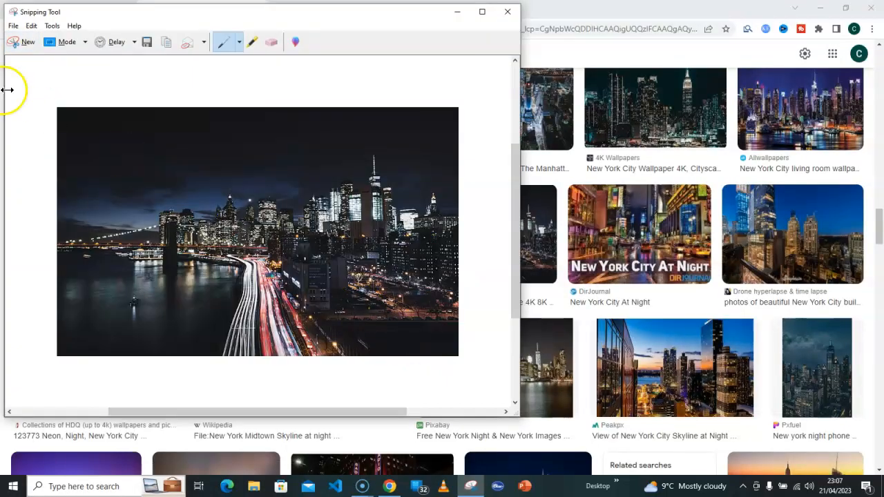
click(31, 27)
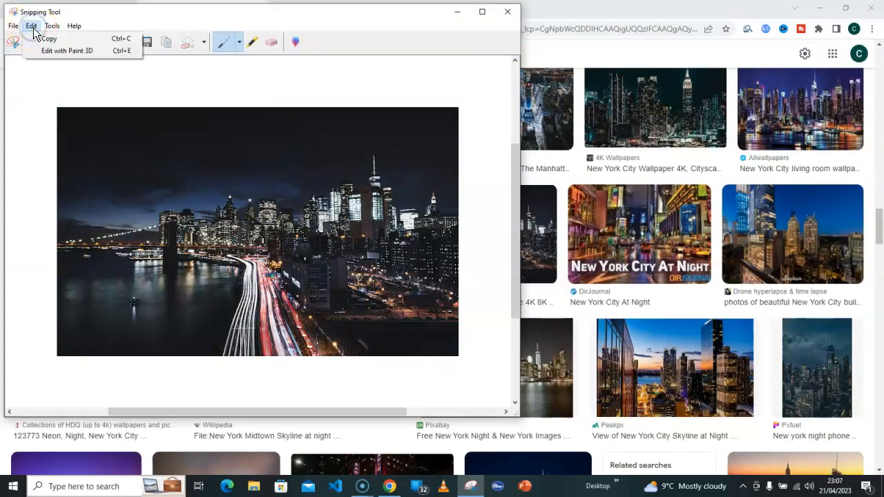
click(50, 39)
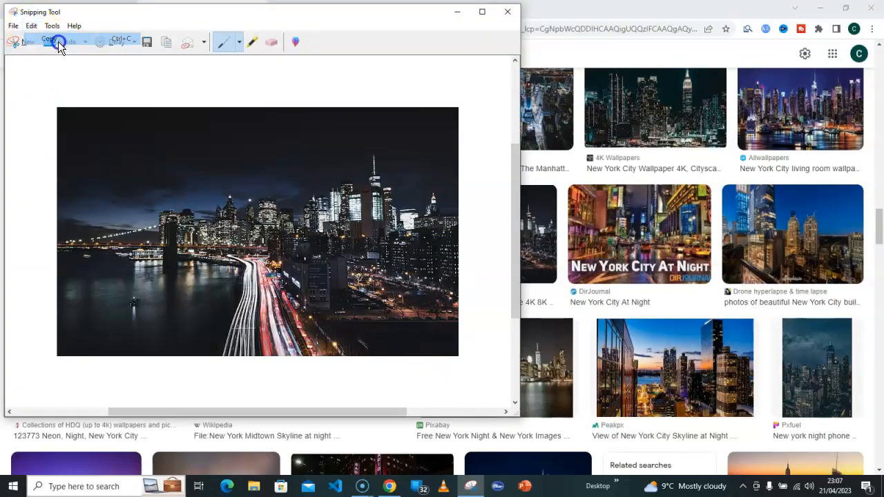
Switch back to Photopea, paste the night cityscape into the project and move it to the canvas's right side
click(389, 487)
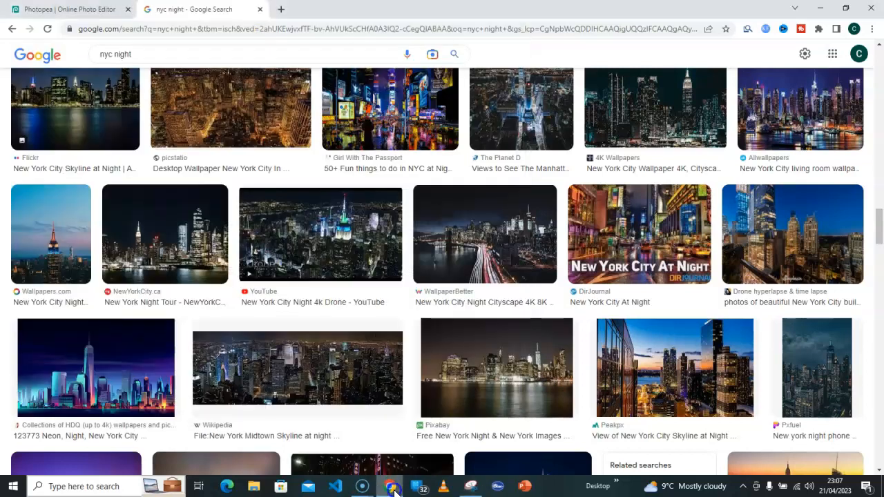
click(50, 9)
click(32, 48)
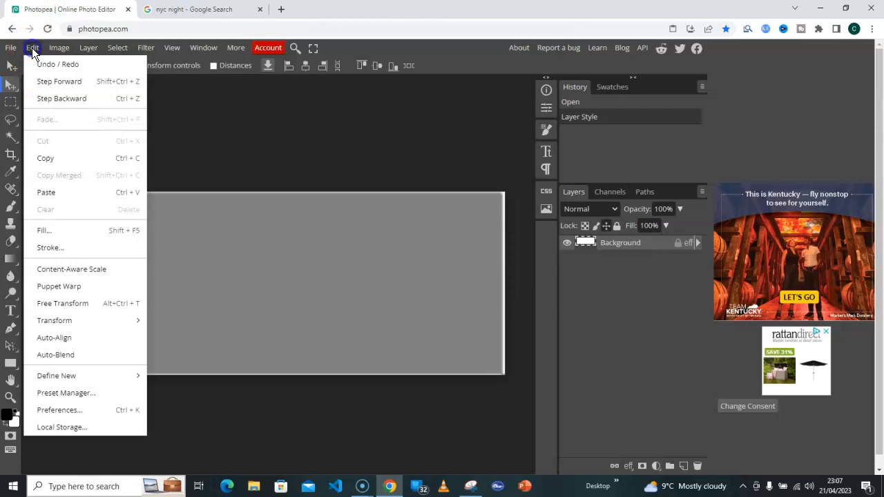
click(55, 192)
drag(183, 263, 434, 269)
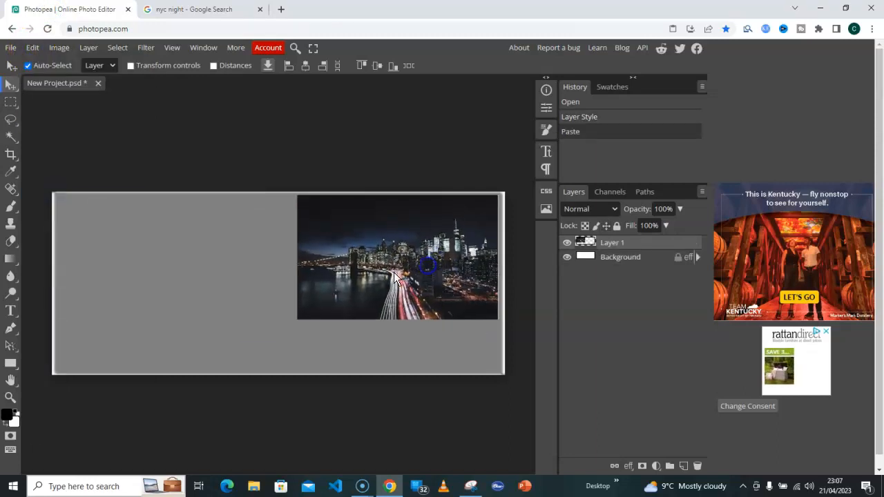
Search Google Images for nyc, snip the enlarged Robb Report daytime street photo with Snipping Tool and copy the capture
click(172, 10)
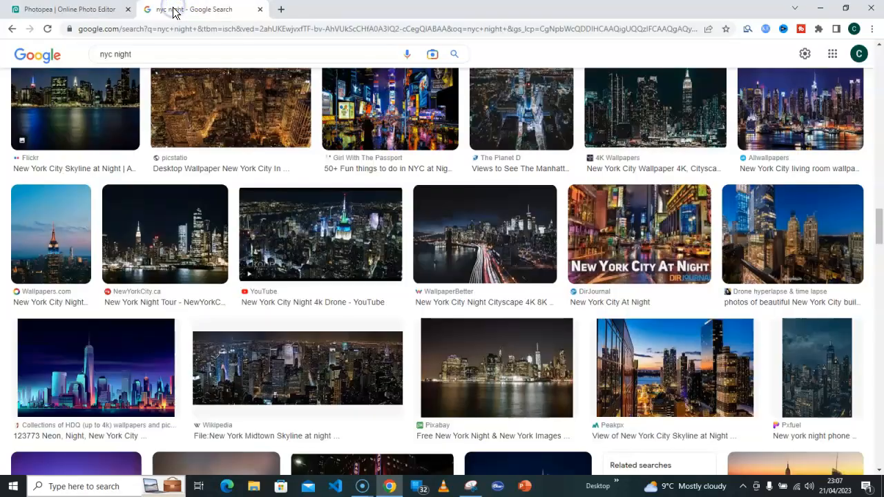
scroll(355, 312, up, 5)
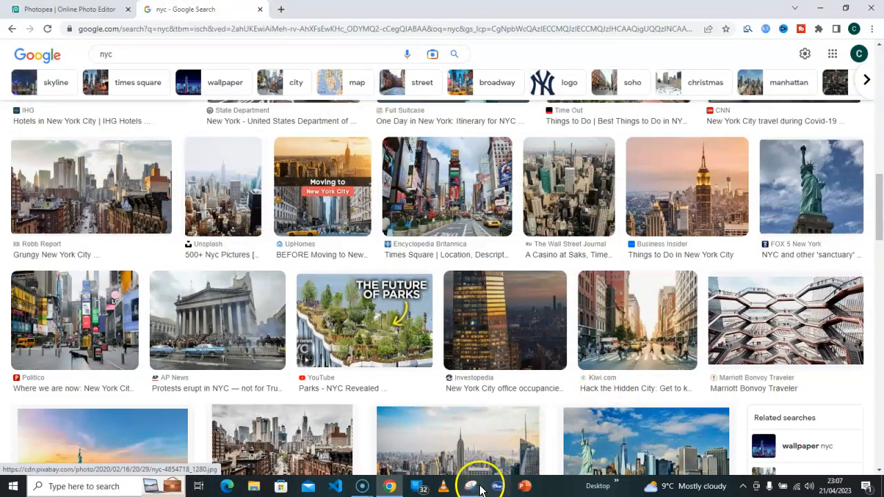
click(472, 486)
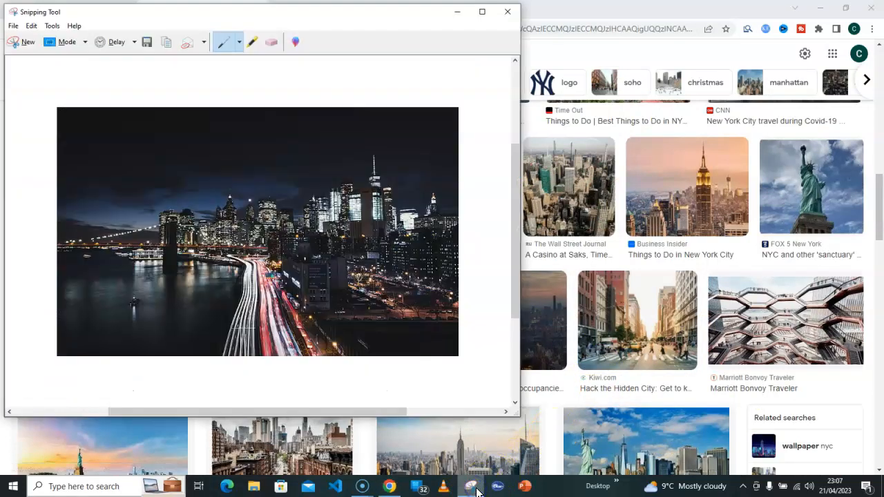
click(28, 47)
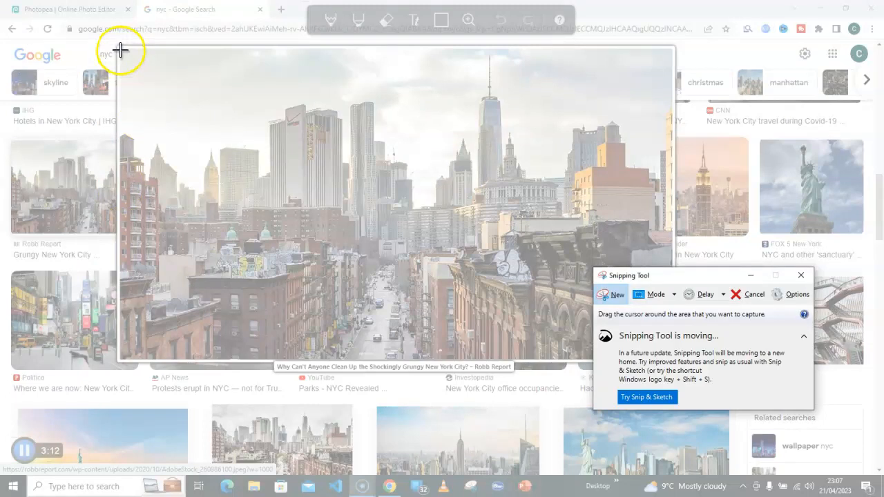
drag(120, 50, 670, 357)
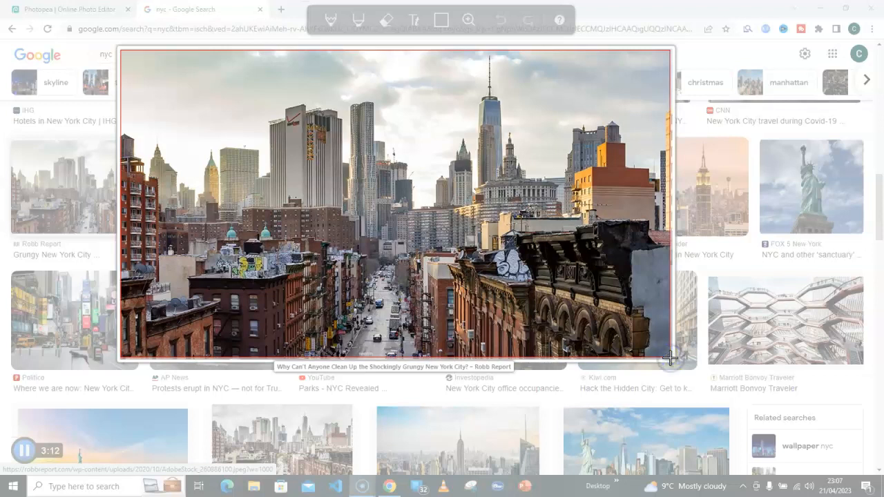
drag(670, 358, 670, 358)
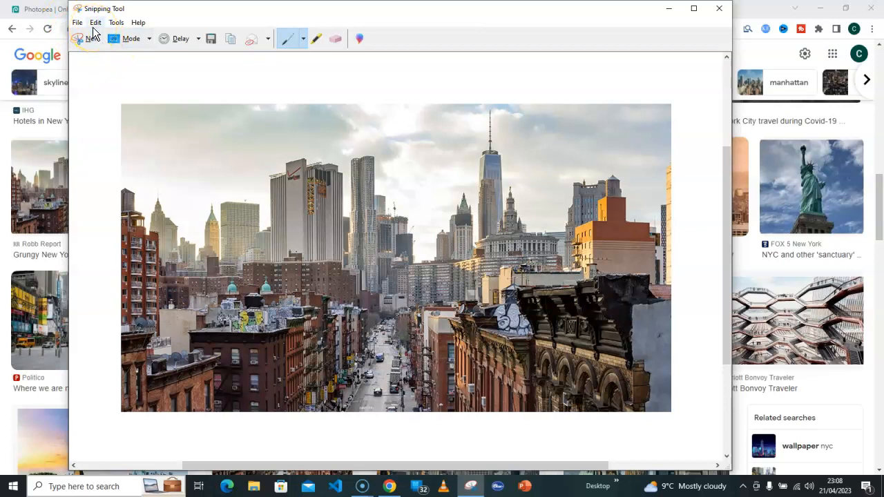
click(96, 23)
click(113, 38)
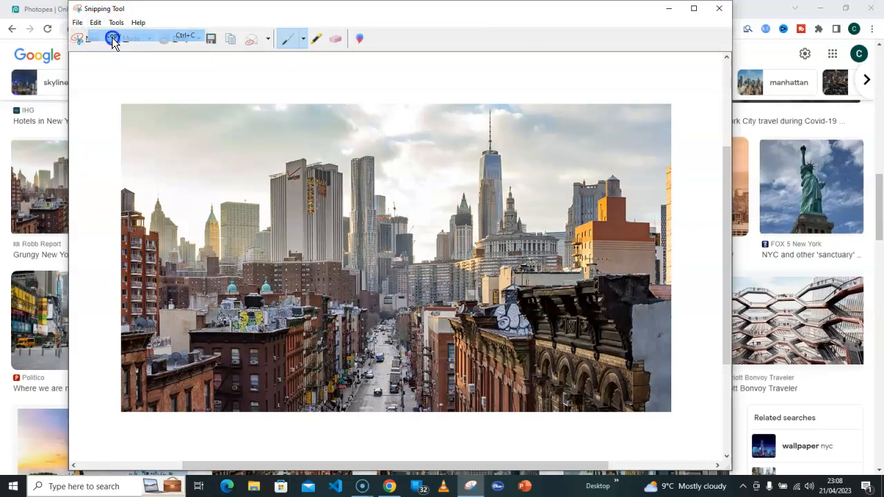
Switch back to Photopea, paste the daytime street photo and place it in the canvas's upper-left corner
click(40, 10)
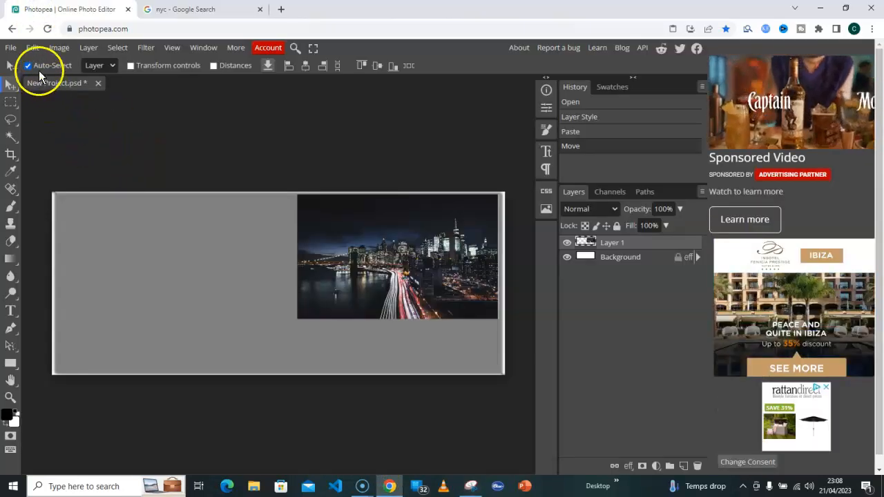
click(32, 49)
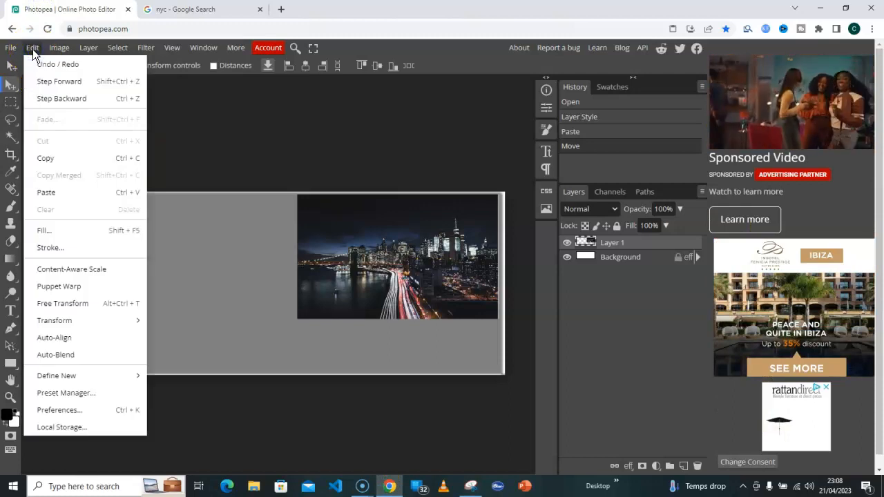
click(54, 194)
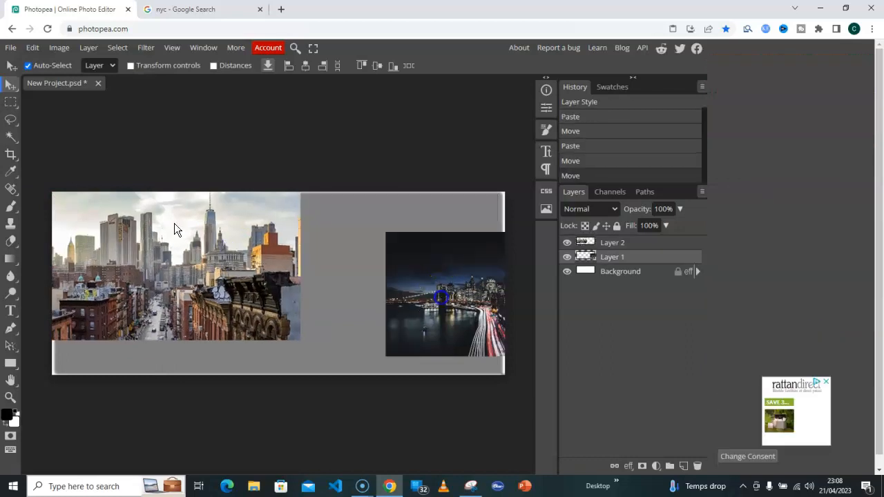
drag(174, 223, 199, 228)
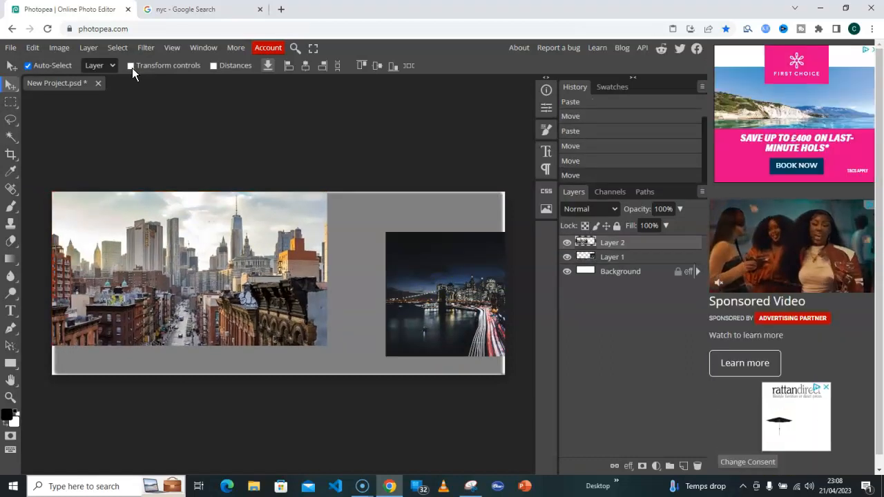
Scale the daytime photo to about 118.47% so it spans the full canvas height, and turn the transform controls off
click(131, 66)
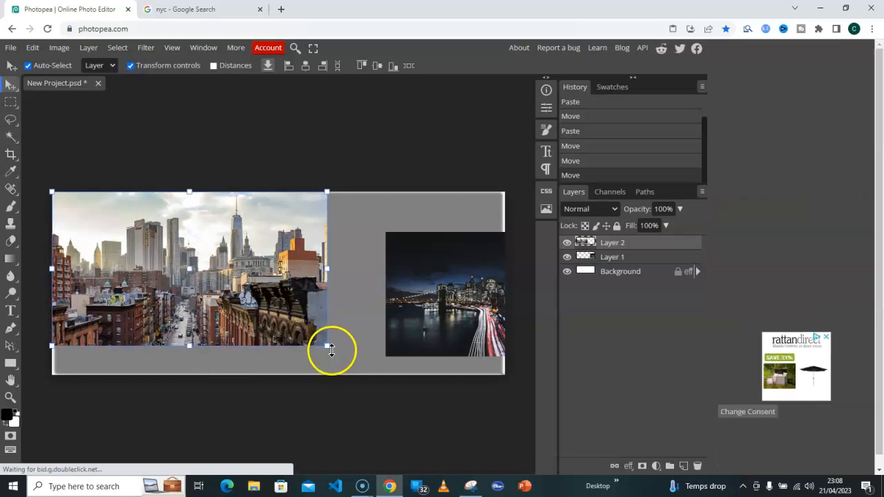
drag(329, 348, 372, 417)
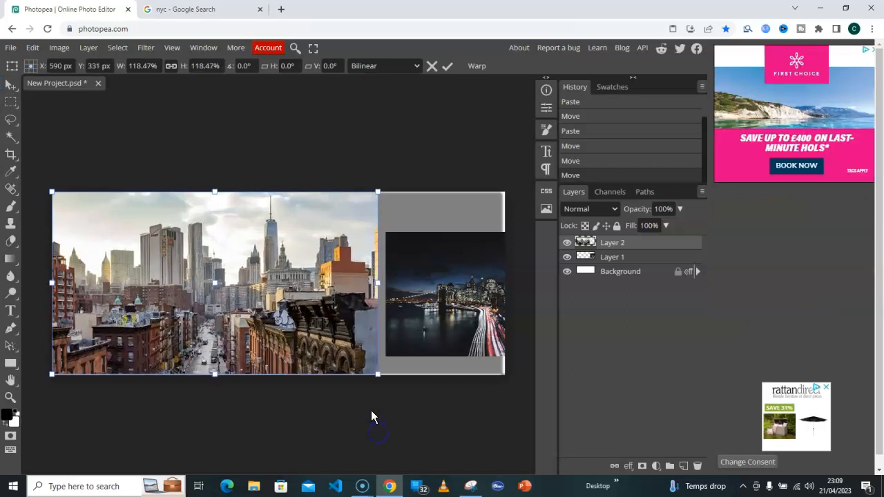
click(448, 65)
click(130, 65)
Bring the night cityscape layer above the daytime photo layer and move it to the canvas's upper edge, overlapping the daytime photo
drag(444, 263, 319, 245)
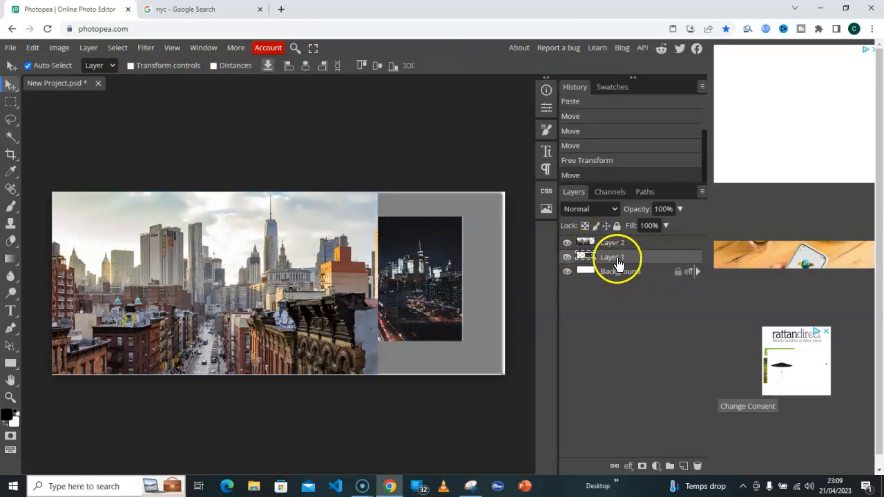
drag(611, 264, 610, 242)
drag(405, 253, 426, 233)
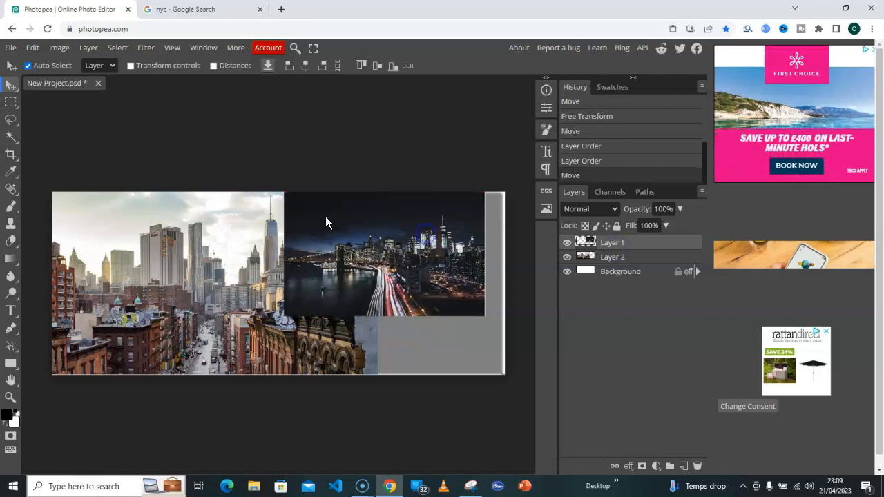
Shift the night cityscape left and enlarge it to cover the canvas's full height out to its right edge, with transform controls hidden at the end
click(132, 67)
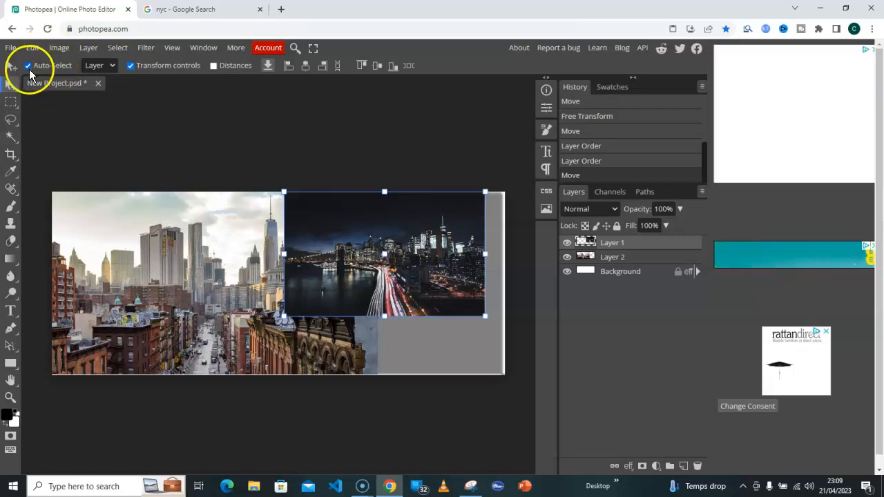
drag(407, 276, 347, 276)
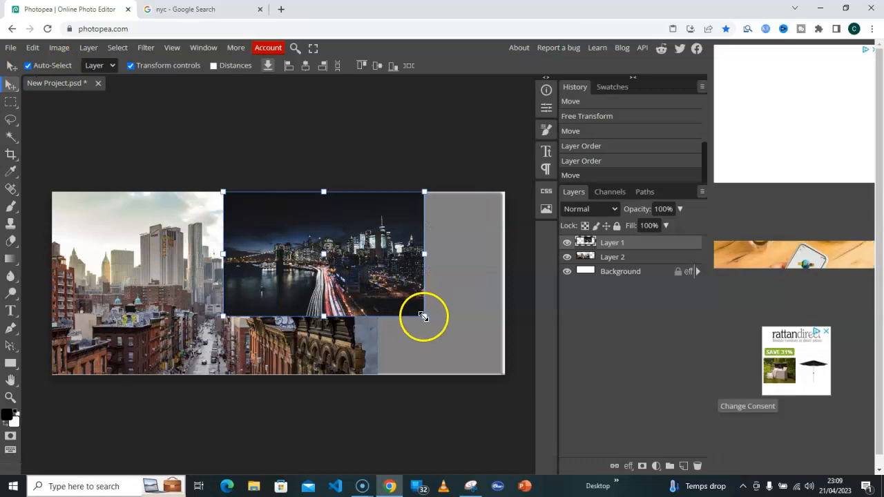
drag(424, 316, 505, 377)
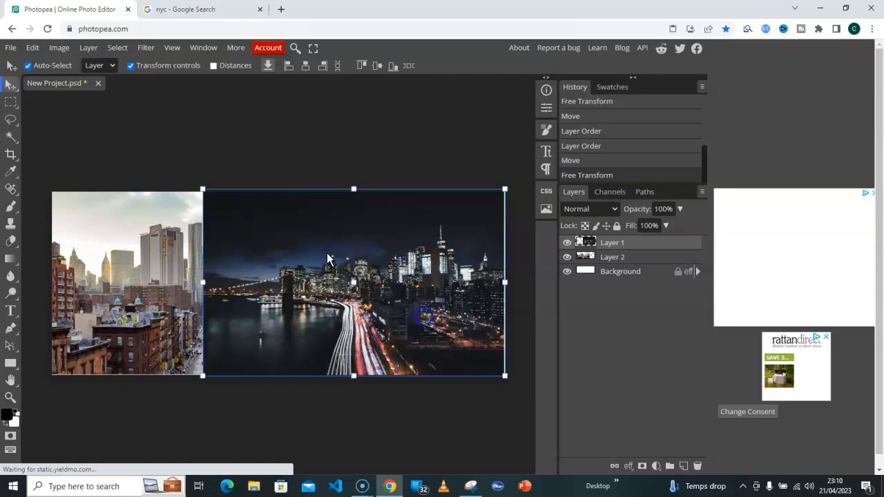
click(166, 66)
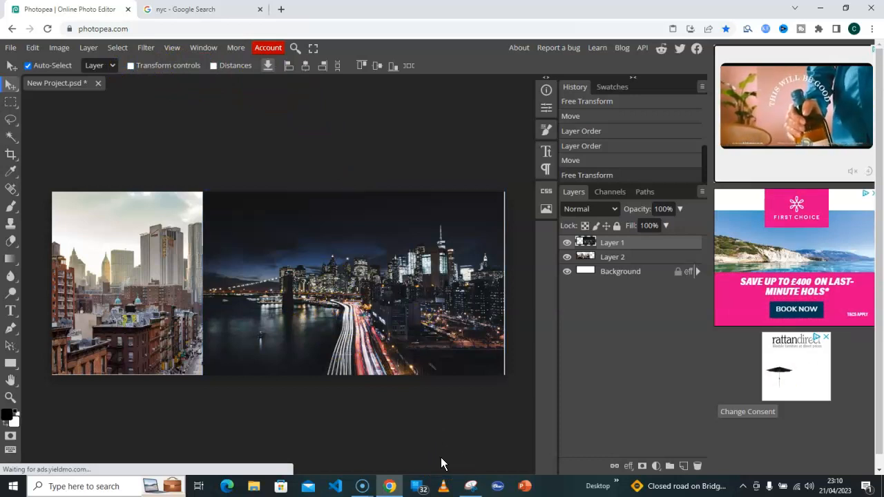
Nudge the night cityscape right to the canvas's edge and add a raster mask to its layer
key(Right)
key(Right)
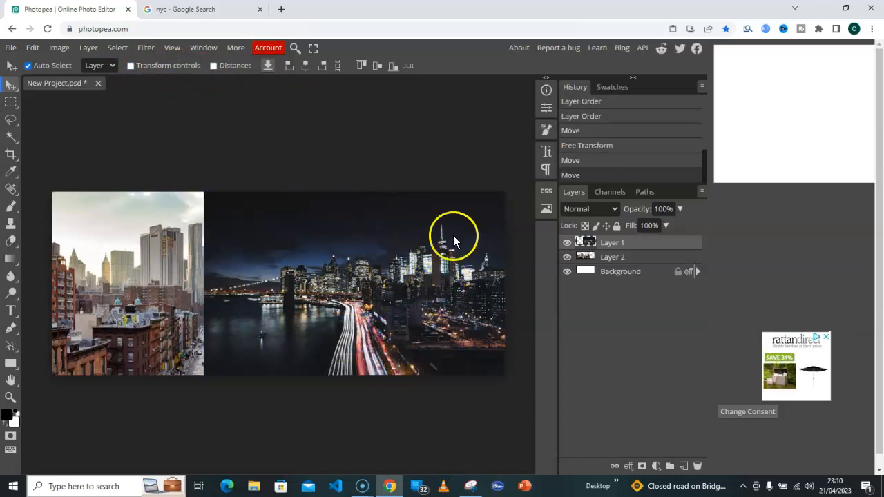
click(616, 257)
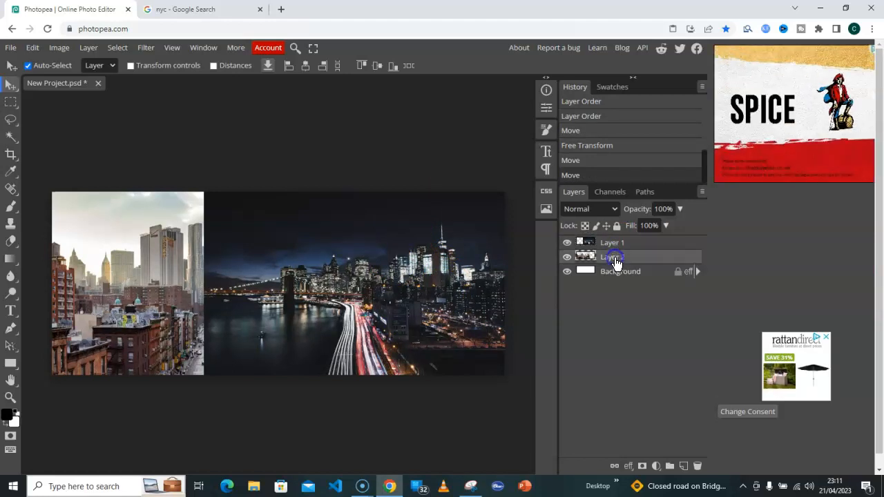
click(619, 243)
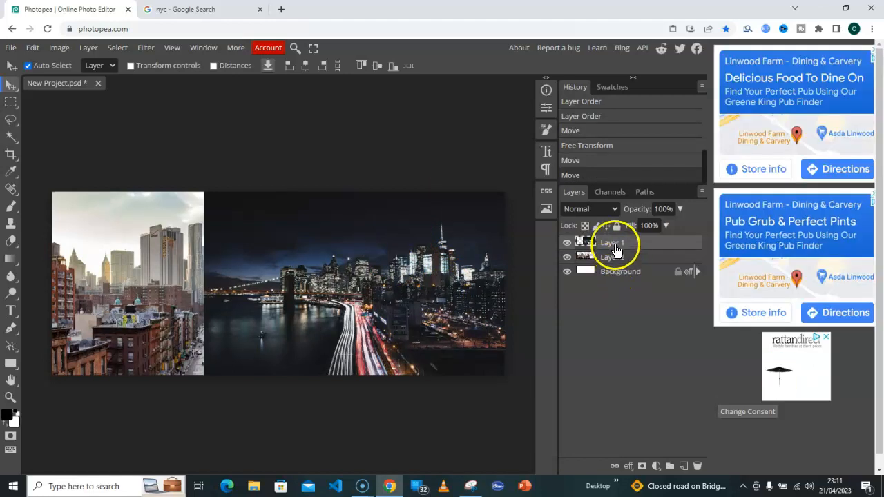
click(643, 467)
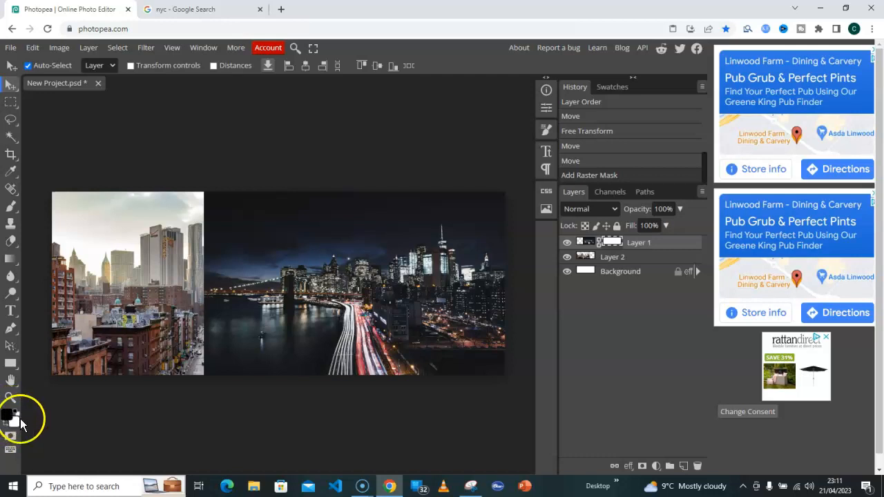
Set up the Brush tool with the Soft Mechanical 24 pixels tip, resized to 386 px with 0% hardness
click(14, 208)
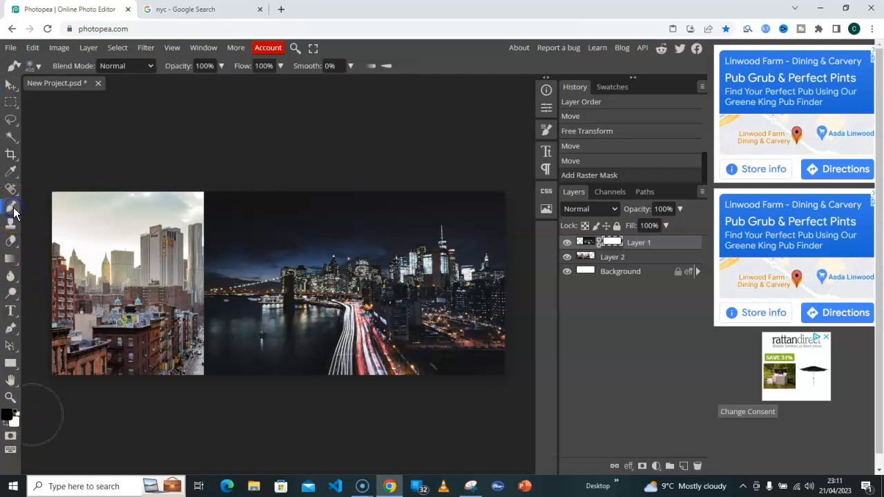
click(36, 65)
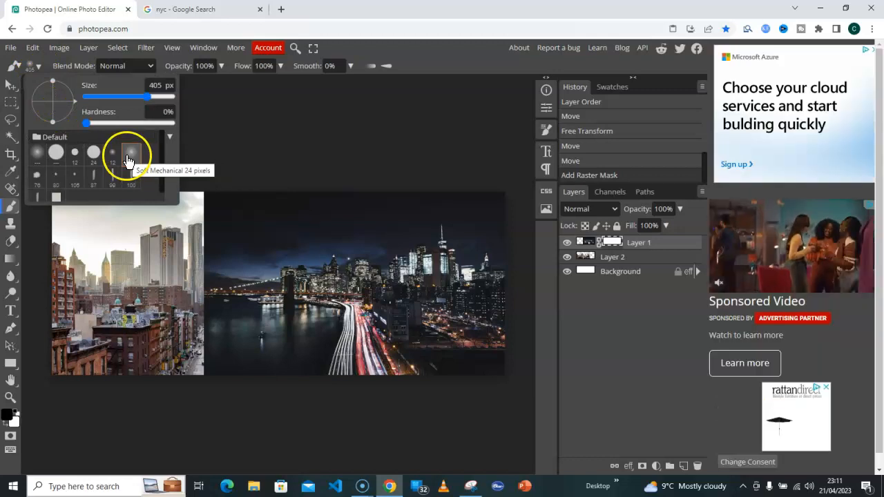
click(128, 160)
drag(103, 96, 123, 100)
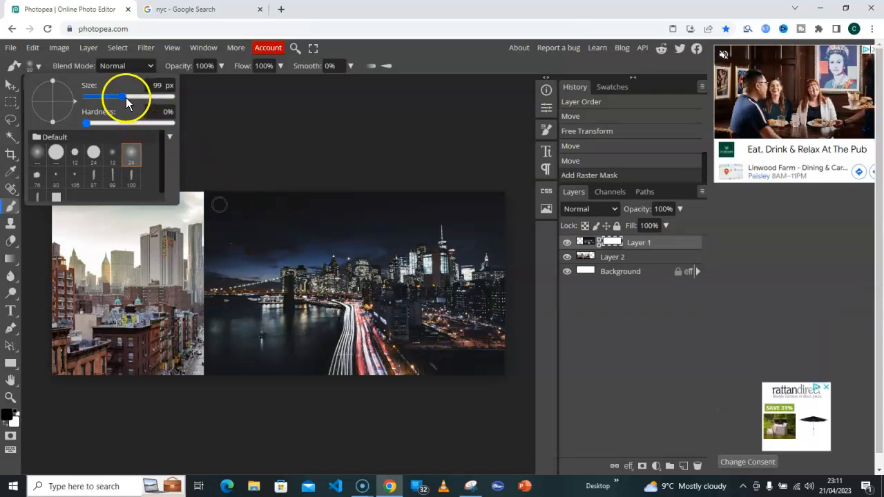
drag(126, 97, 146, 97)
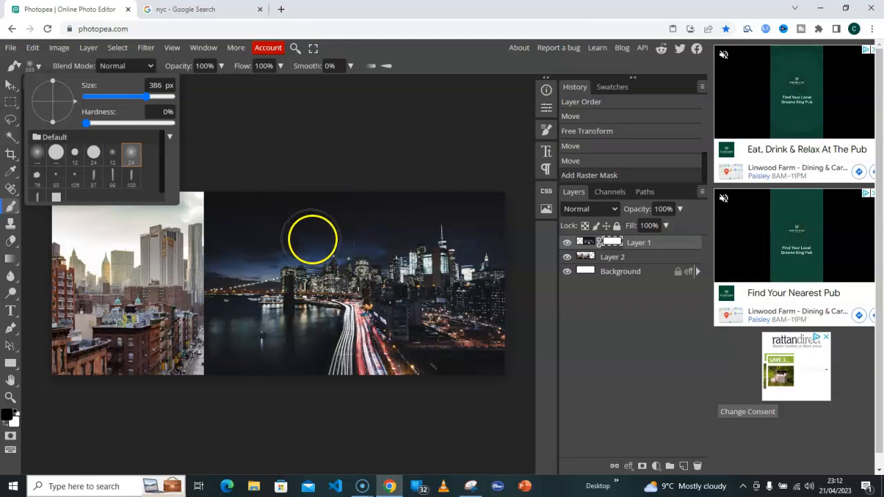
Paint black on the night cityscape's mask along the seam, from sky to street, to blend it into the daytime photo
drag(212, 217, 215, 354)
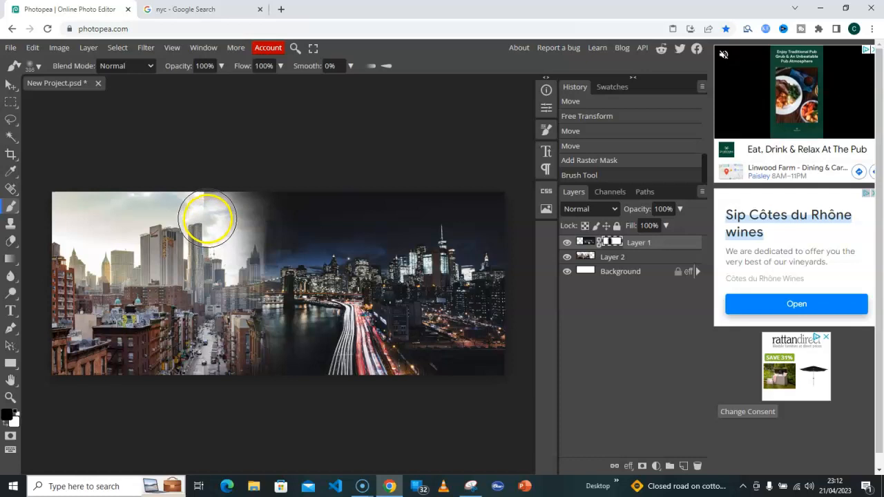
drag(210, 215, 212, 212)
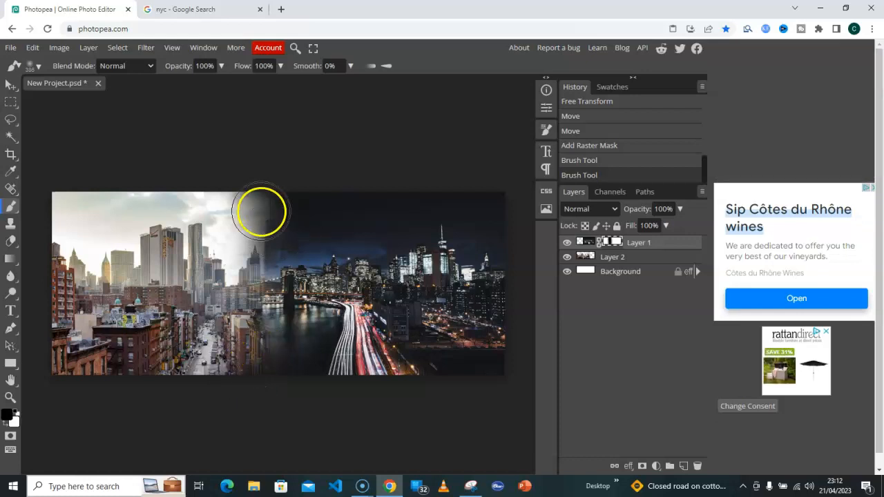
drag(264, 205, 257, 211)
click(256, 253)
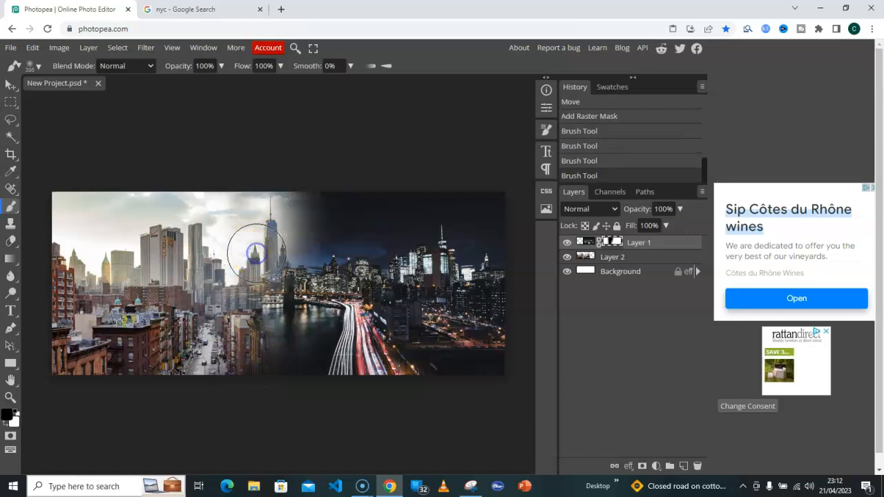
mouse_move(269, 285)
mouse_down()
mouse_move(292, 315)
mouse_move(292, 334)
mouse_move(256, 353)
mouse_move(300, 345)
mouse_move(305, 319)
mouse_up()
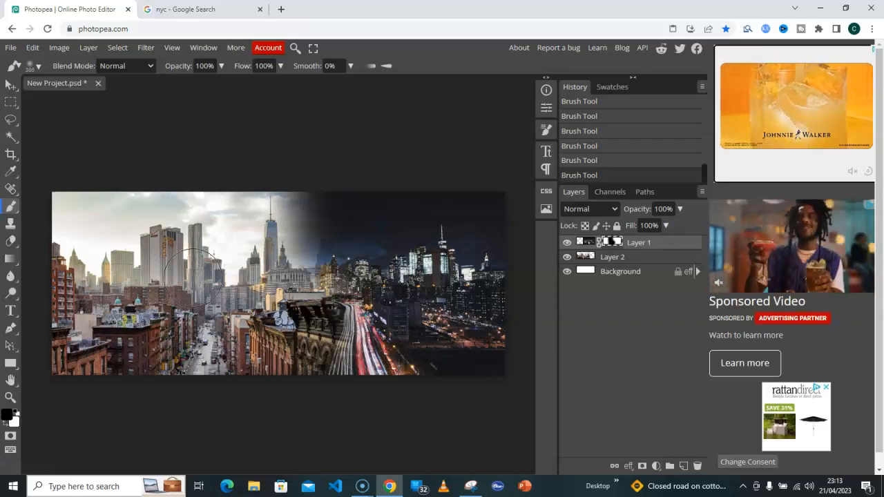
Export the blended image as a PNG named New Project at 1640 × 664 px and 100% quality, and switch to the Move tool
click(11, 48)
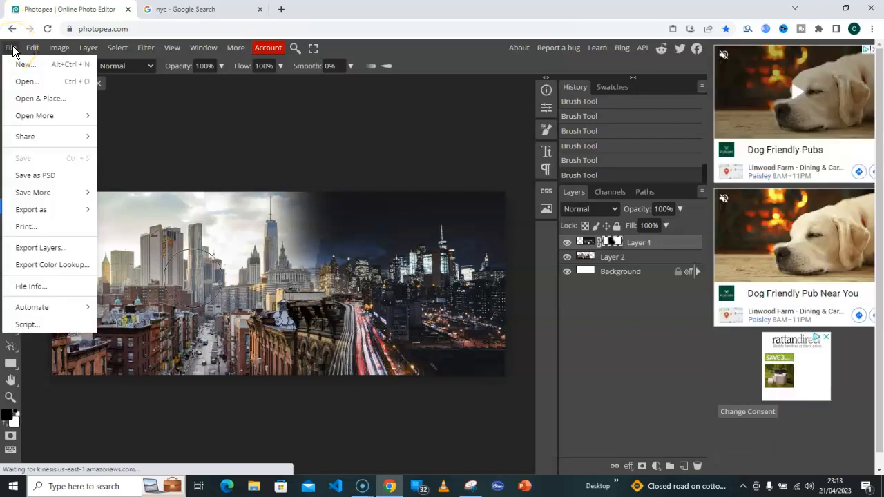
mouse_move(29, 216)
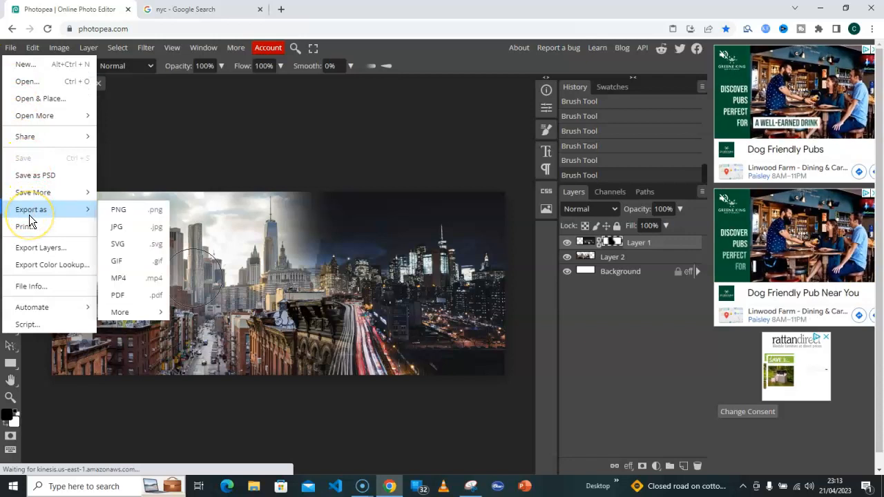
click(123, 214)
click(394, 138)
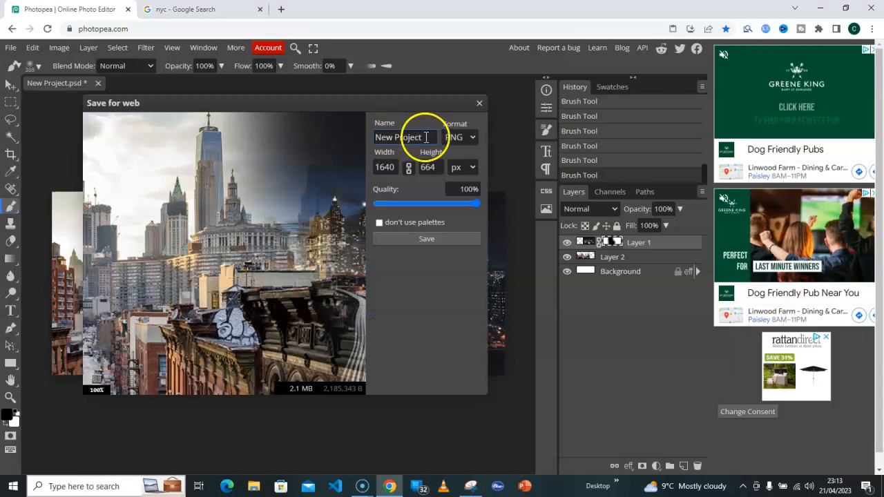
click(426, 238)
key(v)
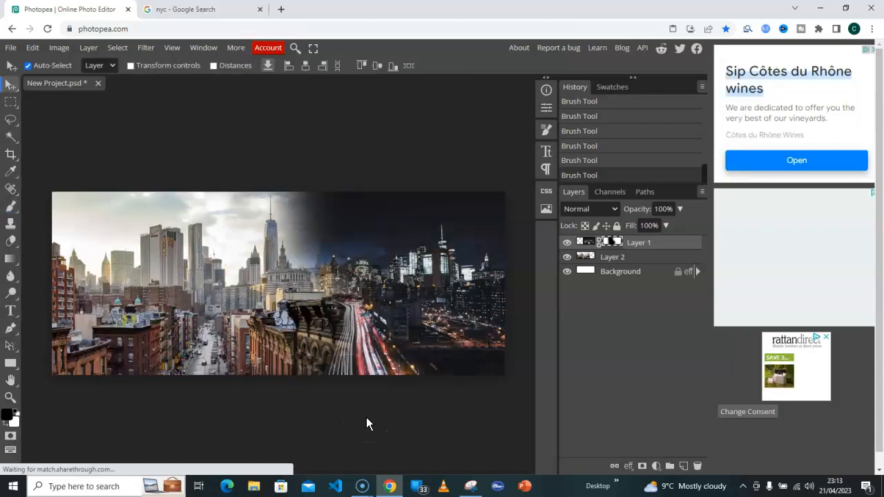
Close the blended project without saving and create a new FB Page Cover project, 1640 × 664 px with a white background
click(189, 170)
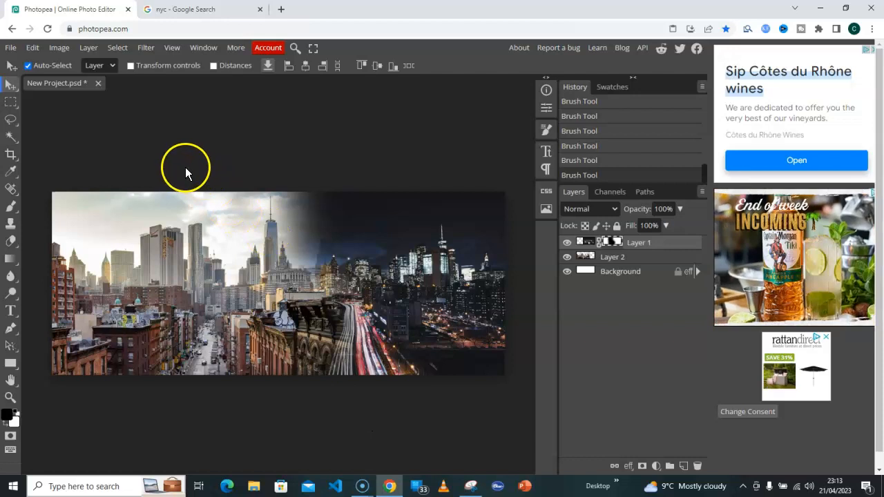
click(98, 83)
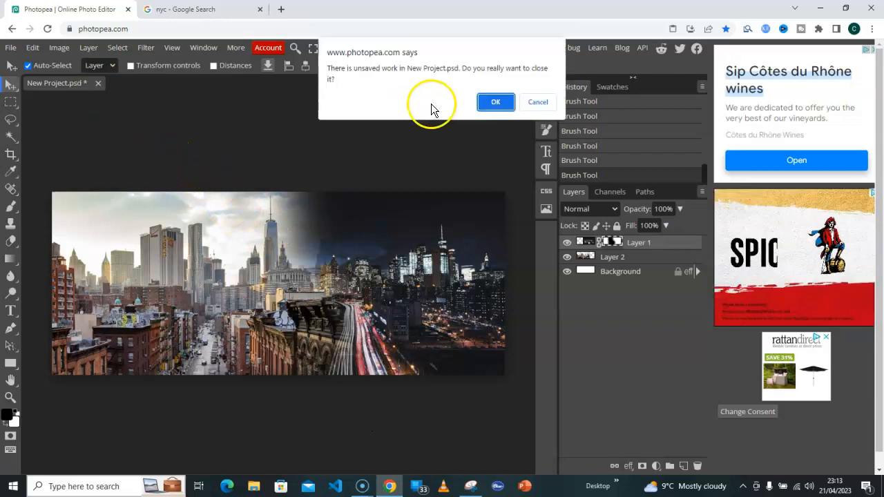
click(496, 102)
click(293, 177)
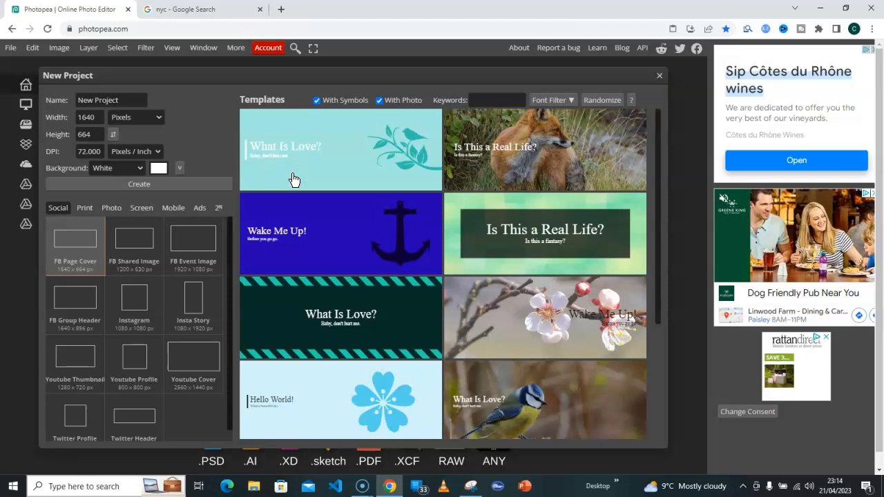
click(73, 254)
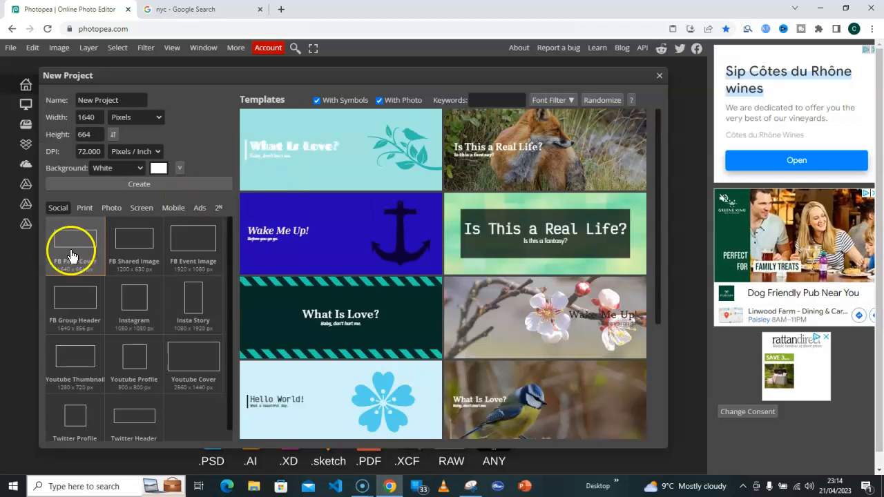
click(134, 186)
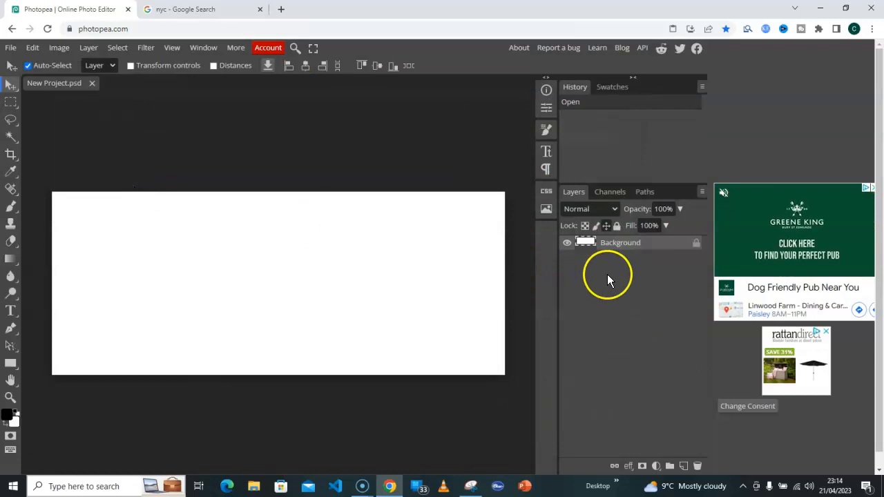
Apply the Satin layer style to the new project's Background layer
right_click(617, 243)
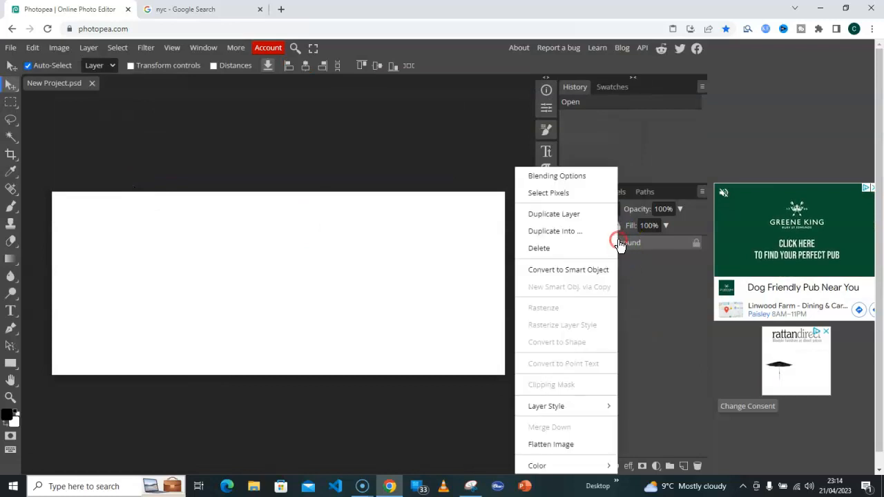
click(578, 177)
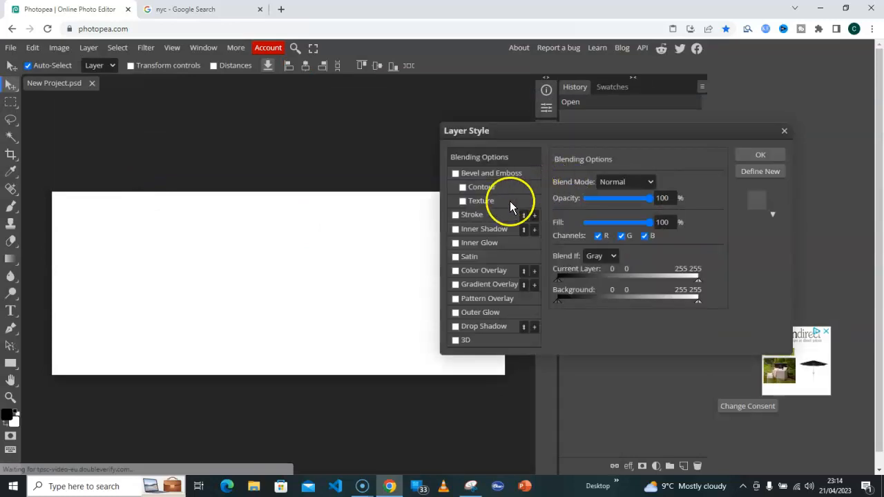
click(455, 257)
click(755, 159)
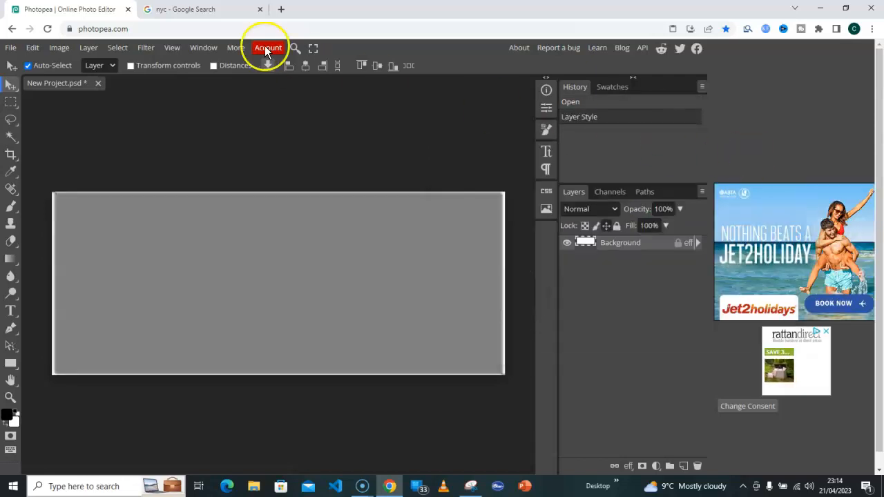
Search Google Images for "people", and use Snipping Tool to capture and copy the enlarged portrait of the bearded man in glasses
click(214, 10)
click(138, 60)
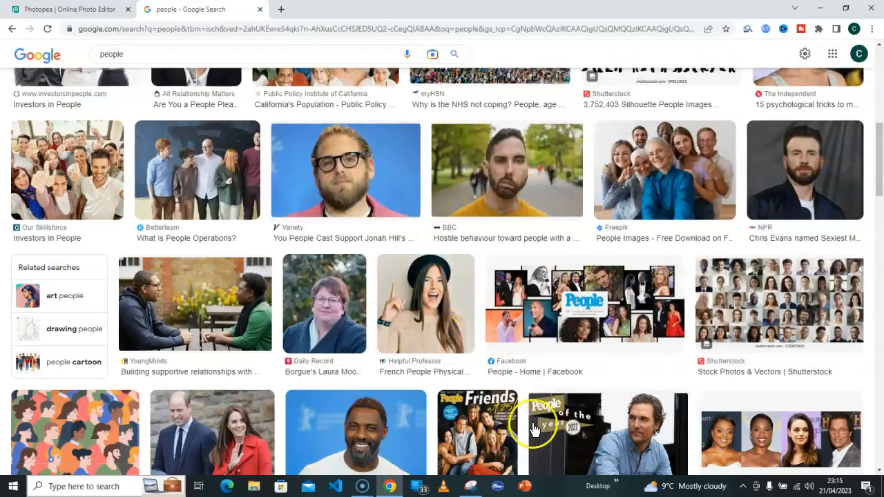
click(474, 491)
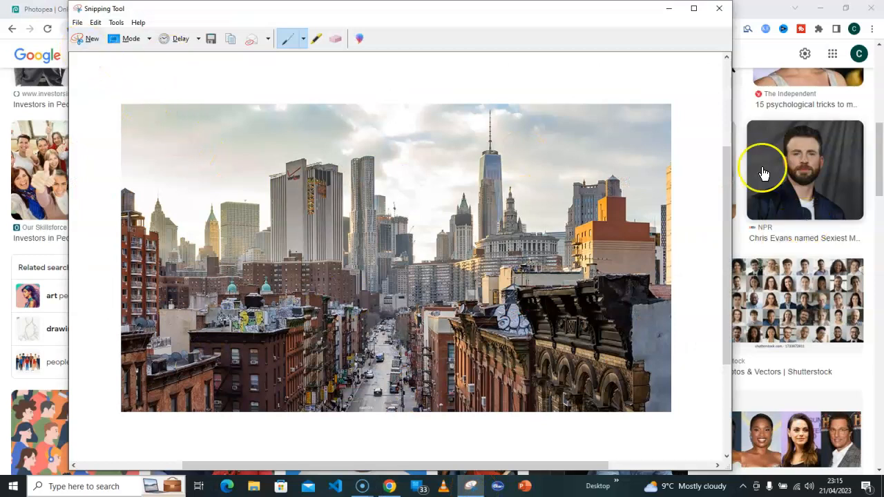
click(90, 42)
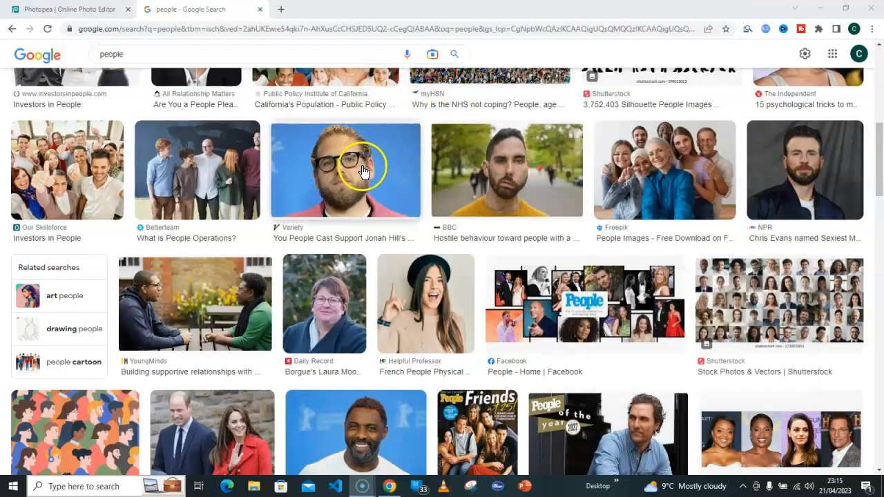
mouse_move(356, 176)
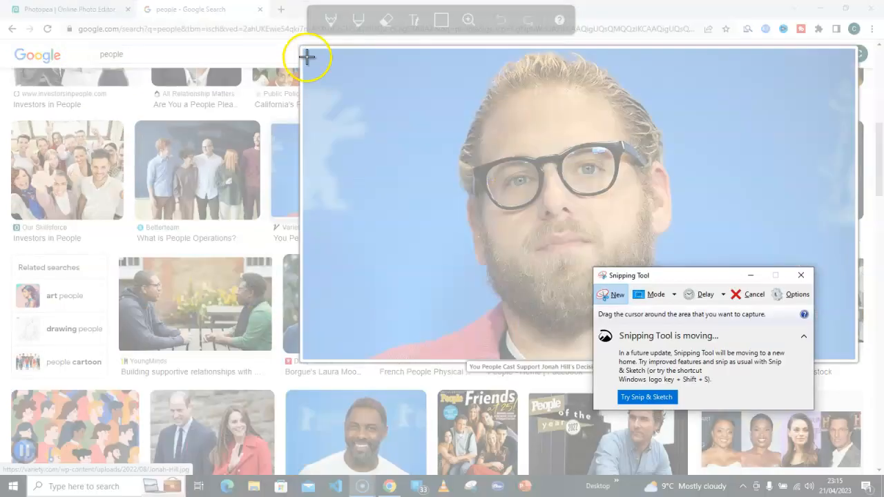
drag(305, 49, 854, 360)
click(247, 23)
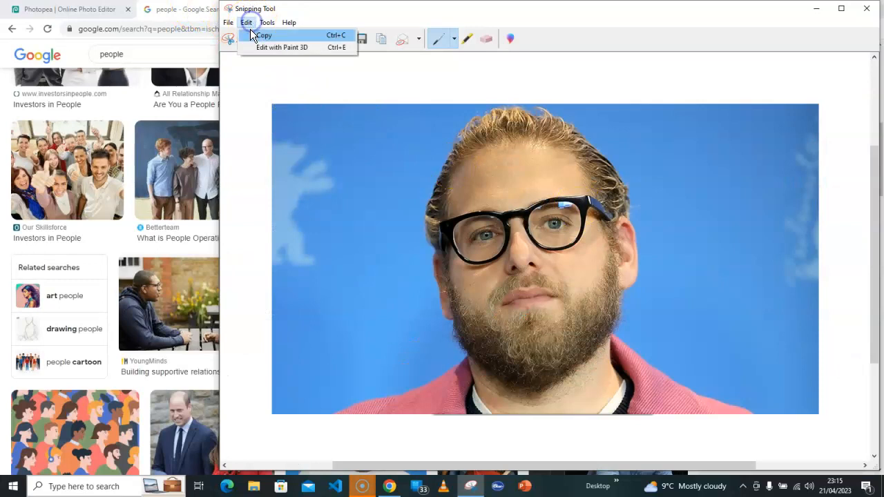
click(264, 35)
Switch back to Photopea and paste the copied portrait into the new project
click(65, 10)
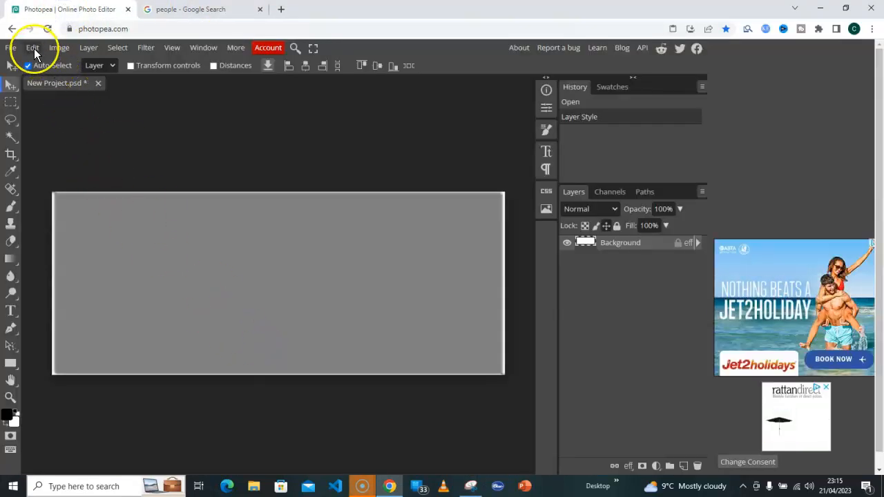
click(33, 48)
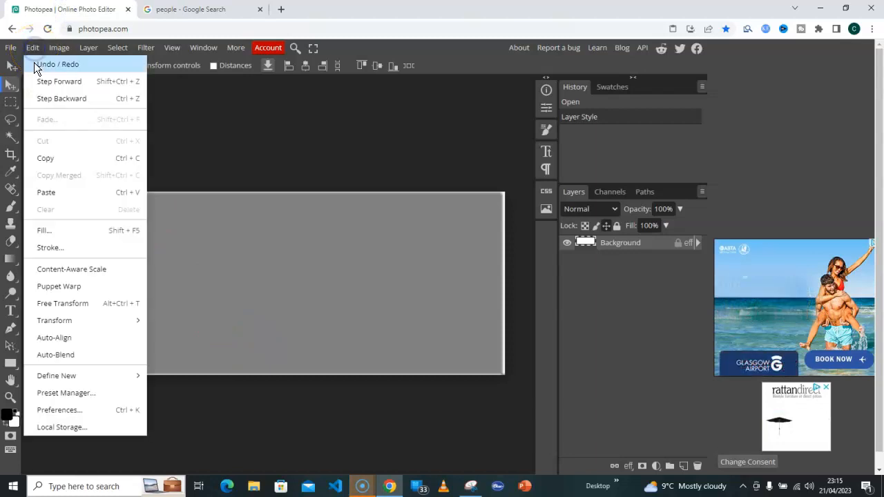
click(54, 197)
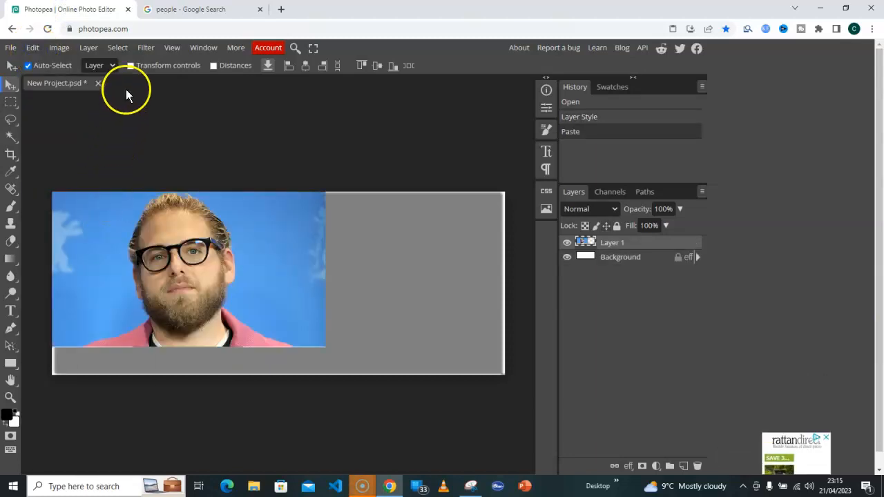
Turn on transform controls and scale the portrait to 109.70% width and 117.73% height so it spans the canvas's full height
click(130, 65)
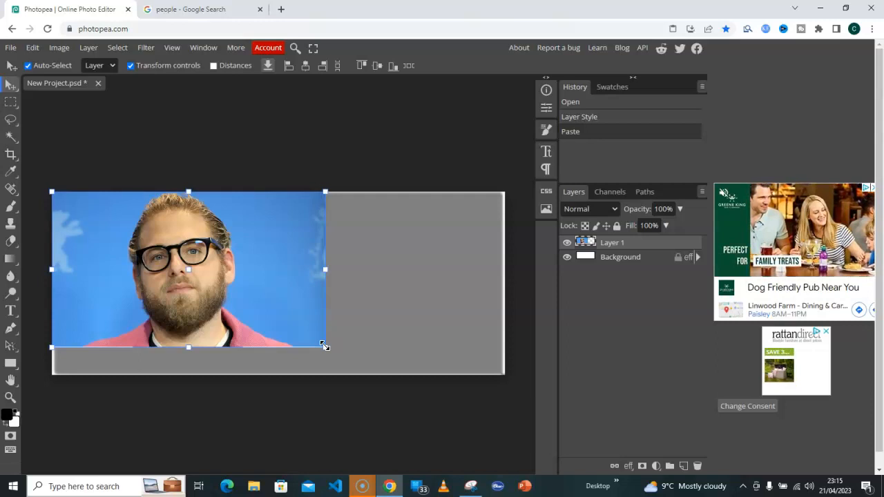
drag(324, 346, 352, 376)
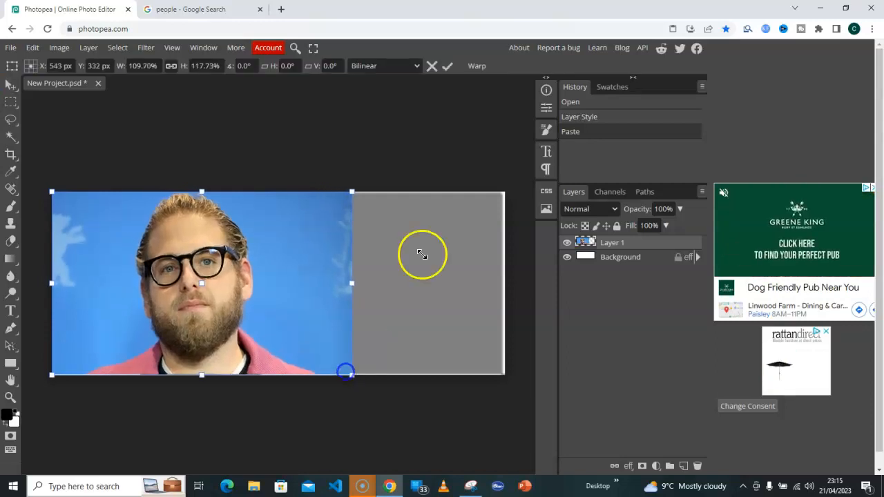
click(449, 69)
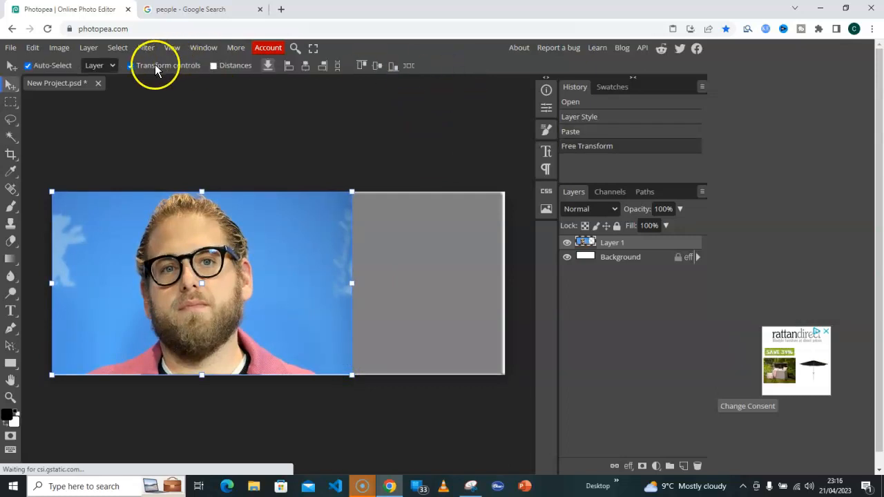
Turn off transform controls, and use Snipping Tool to capture and copy the enlarged photo of the woman in a beret from the Google people results
click(131, 66)
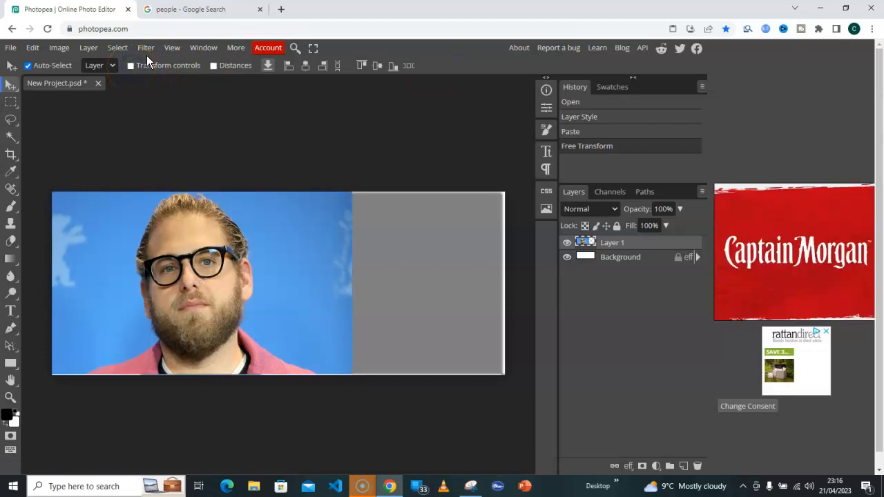
click(175, 9)
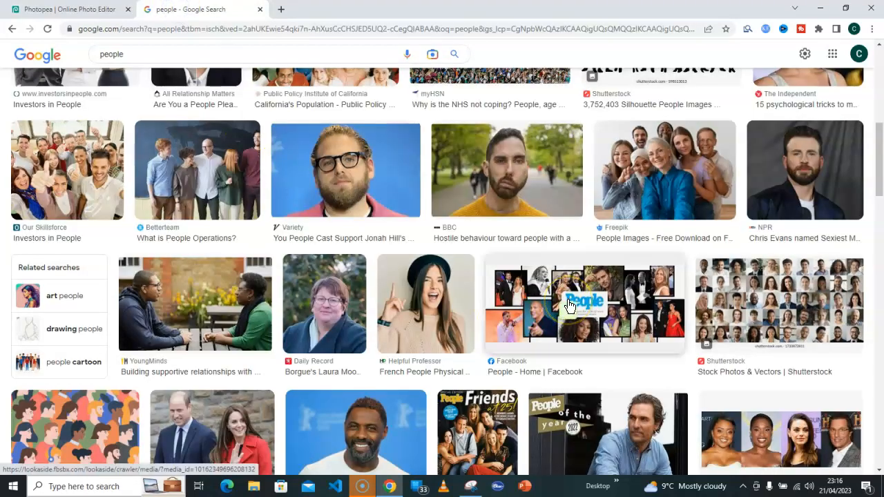
scroll(568, 304, down, 4)
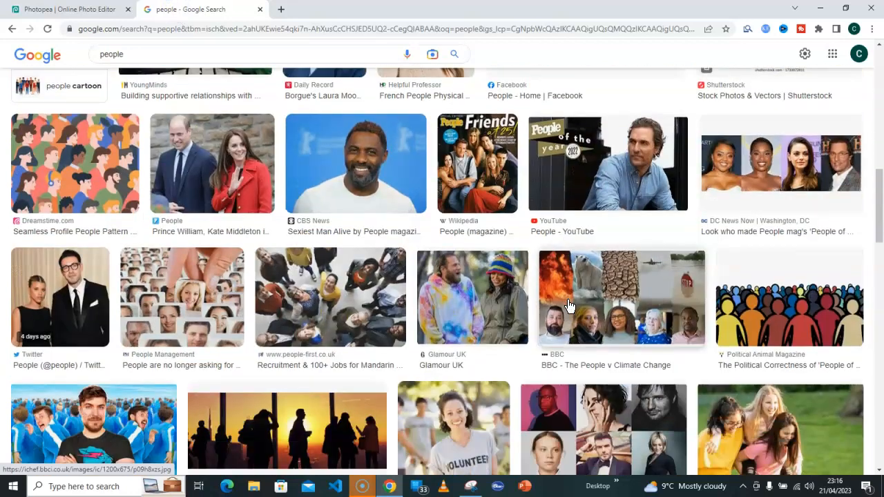
scroll(567, 305, down, 4)
scroll(568, 308, up, 7)
click(415, 241)
drag(415, 241, 472, 488)
drag(241, 46, 414, 272)
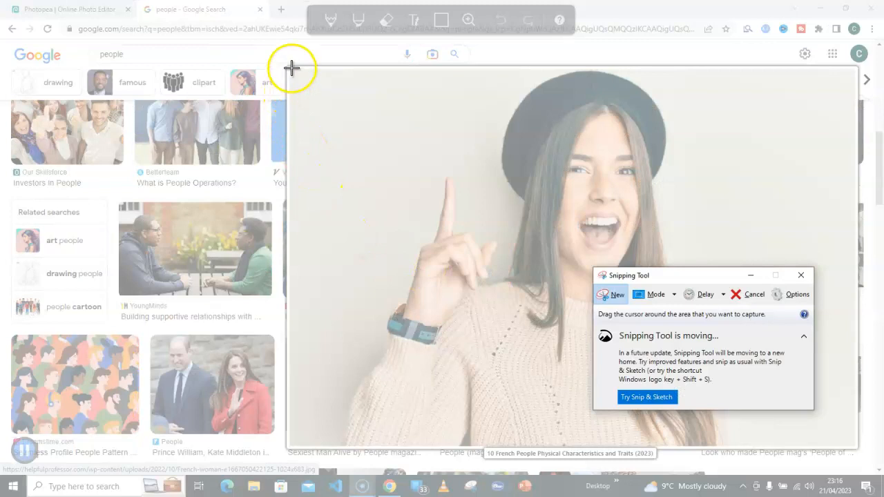
drag(292, 69, 856, 446)
click(222, 25)
click(237, 36)
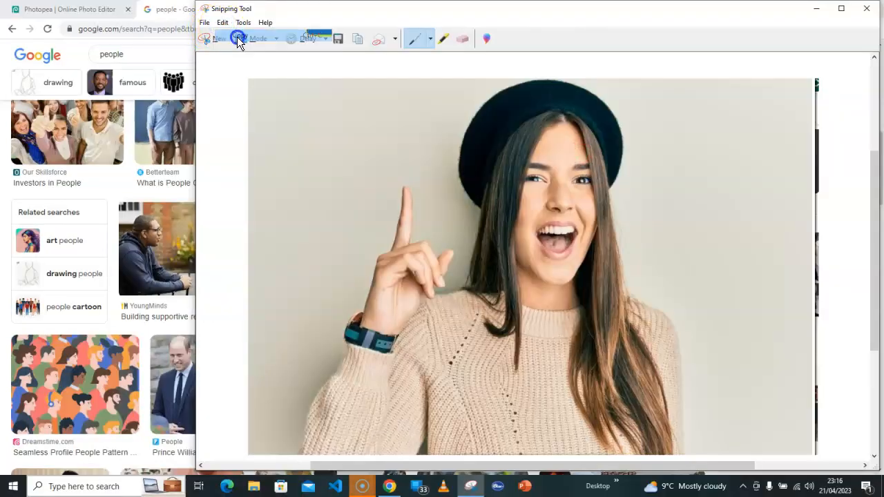
Switch back to Photopea, paste the copied photo of the woman, and move it to the canvas's right edge
click(82, 12)
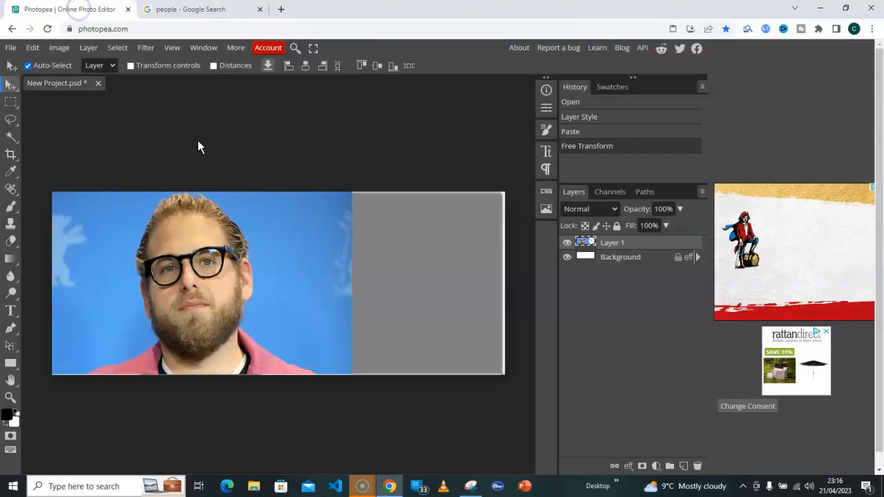
click(32, 48)
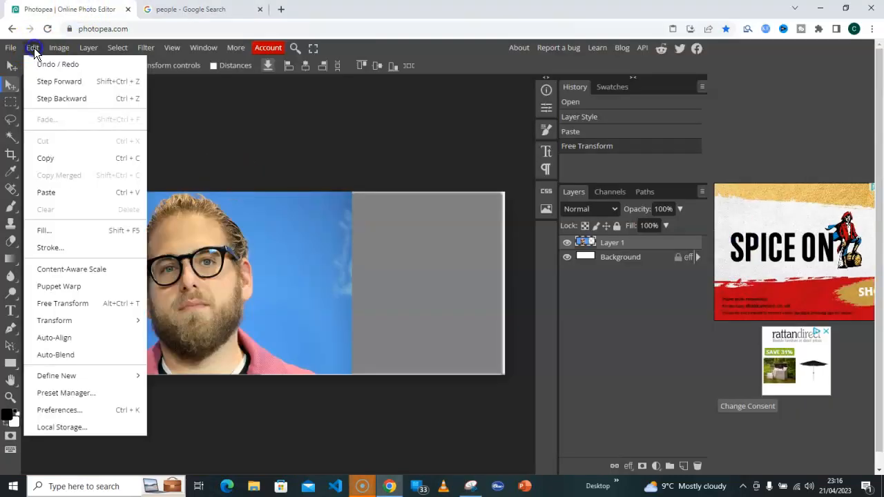
click(55, 195)
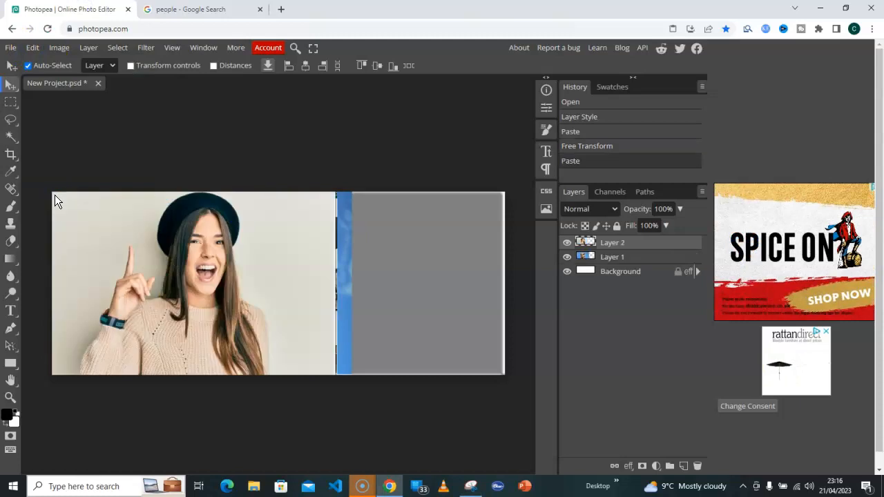
drag(269, 293, 449, 292)
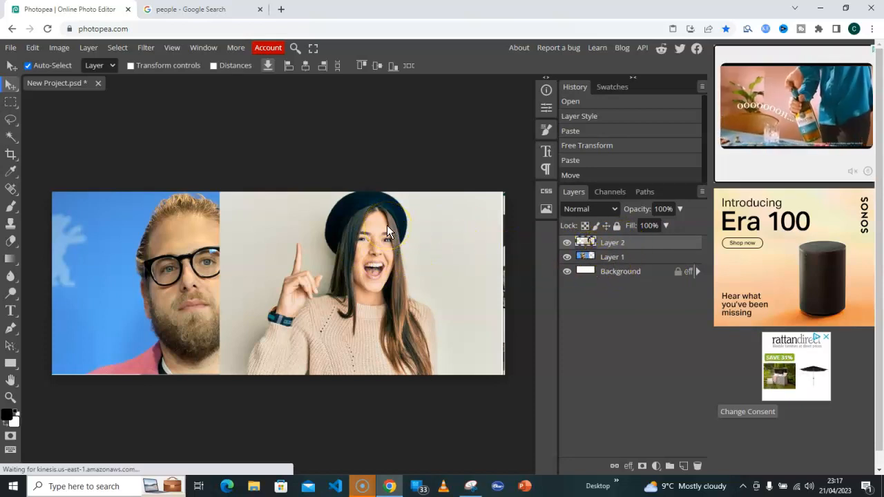
Flip the woman's photo horizontally and shift it right until the man's whole face is uncovered
click(33, 47)
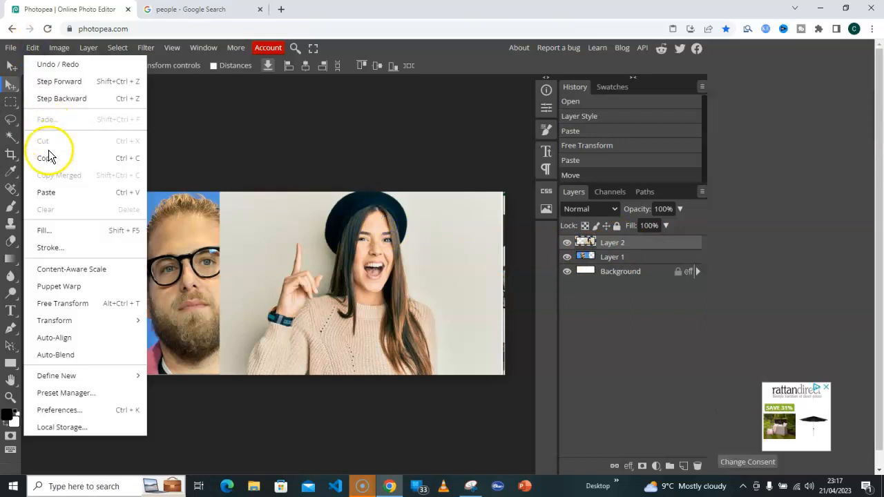
mouse_move(56, 325)
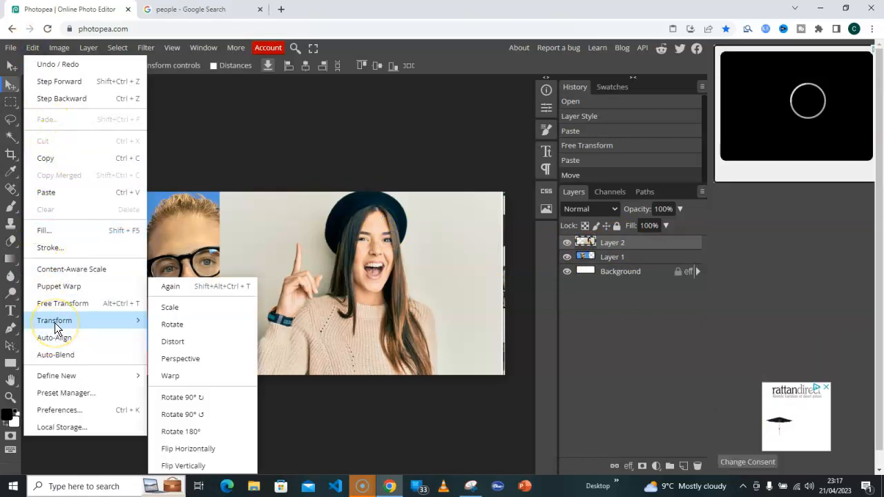
click(192, 455)
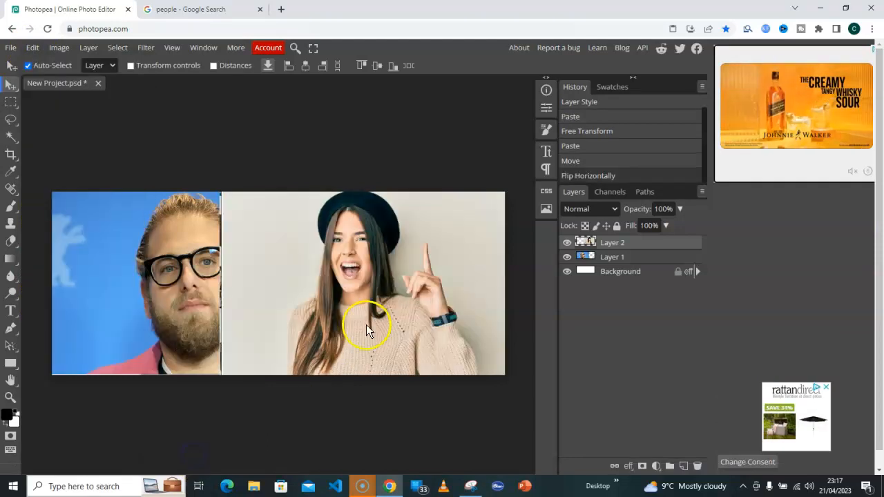
drag(376, 289, 426, 304)
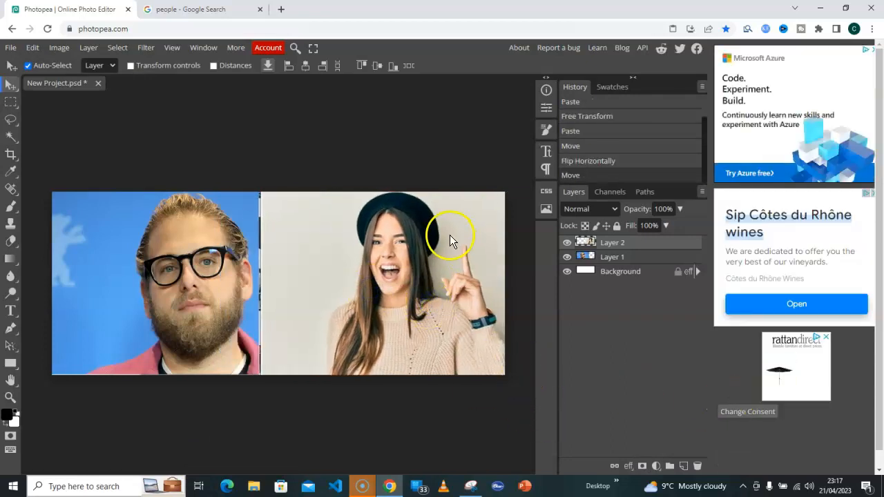
Add a raster mask to Layer 2 and set up the soft round 24 brush at 386 px size and 0% hardness
click(642, 468)
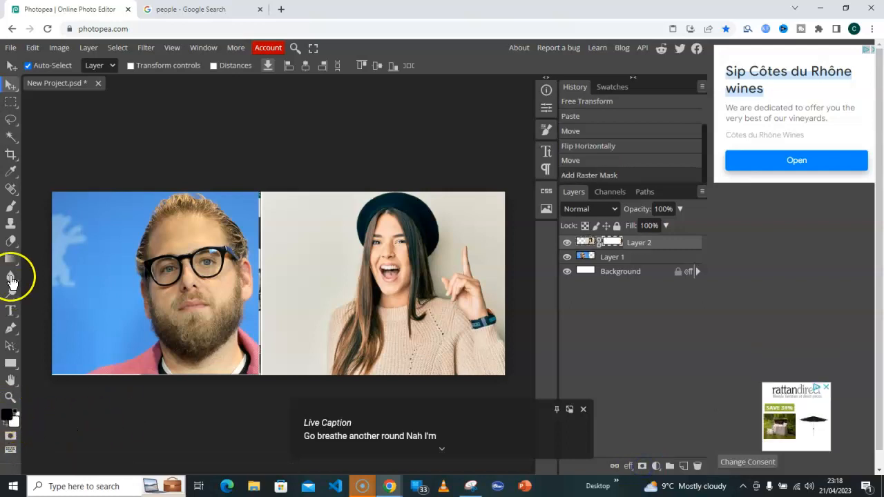
click(9, 211)
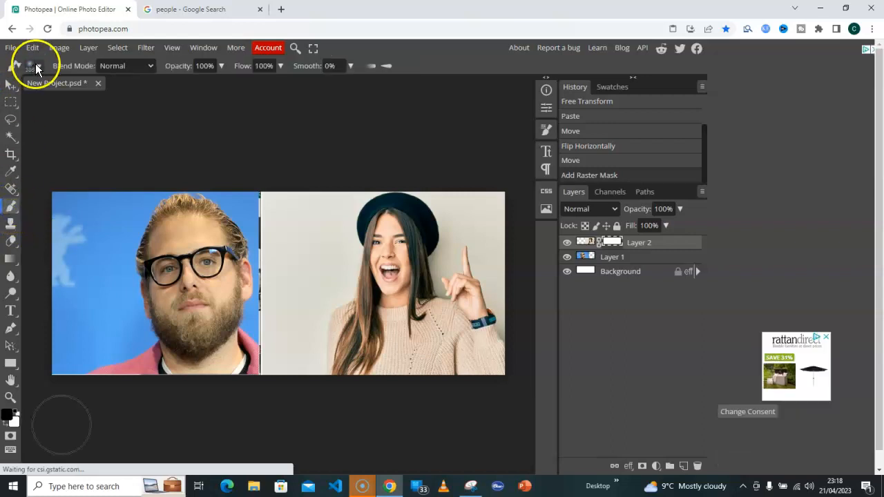
click(37, 67)
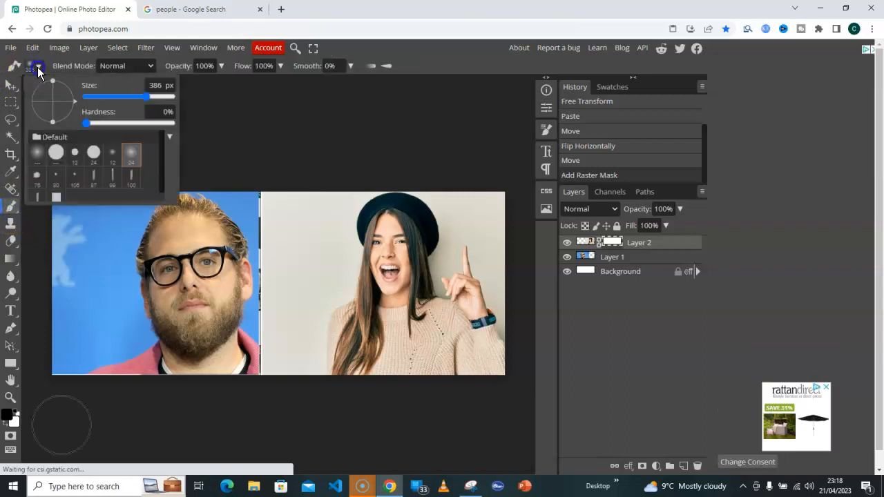
click(131, 159)
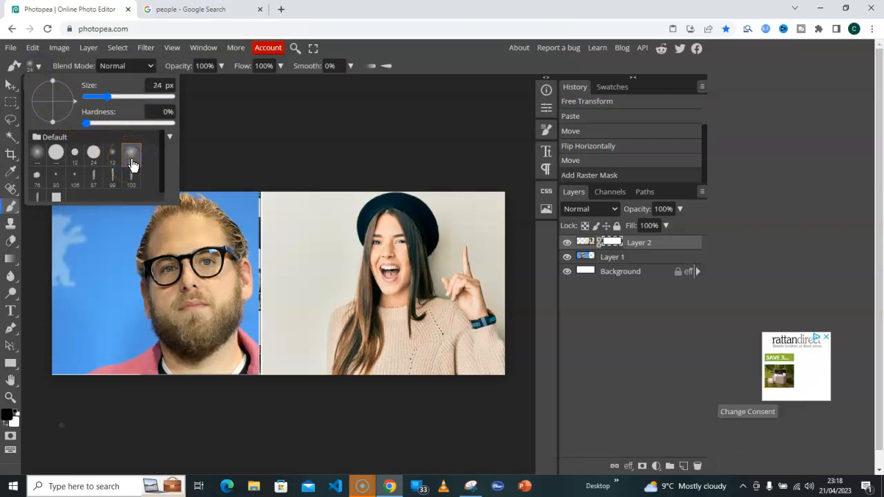
drag(106, 104, 149, 104)
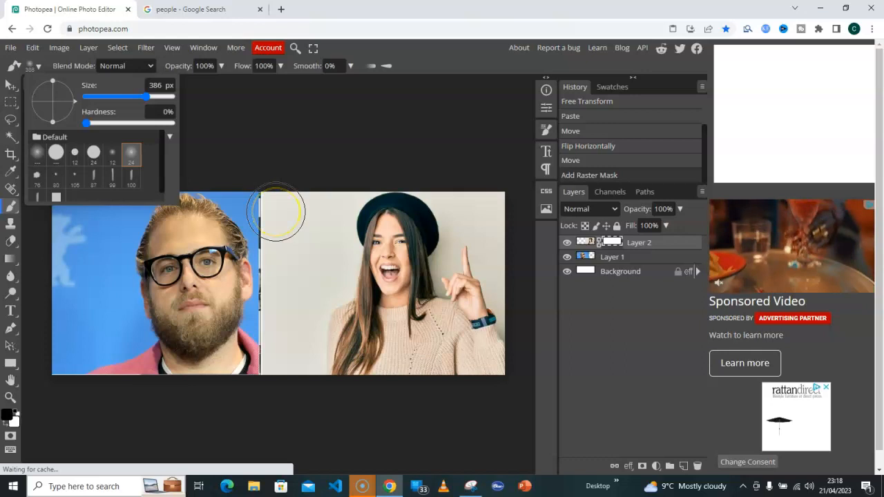
Paint black on Layer 2's mask down the seam between the two portraits to blend their edges
click(274, 211)
click(273, 210)
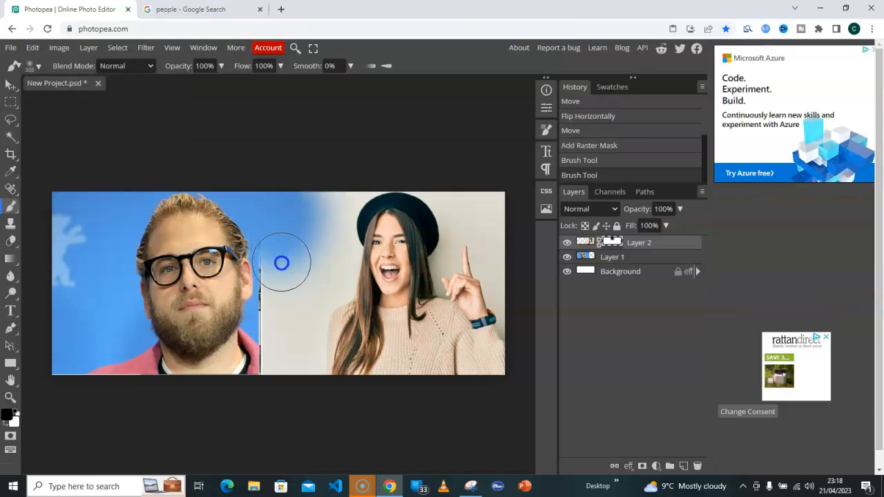
mouse_move(286, 289)
mouse_down()
mouse_move(279, 364)
mouse_move(276, 325)
mouse_up()
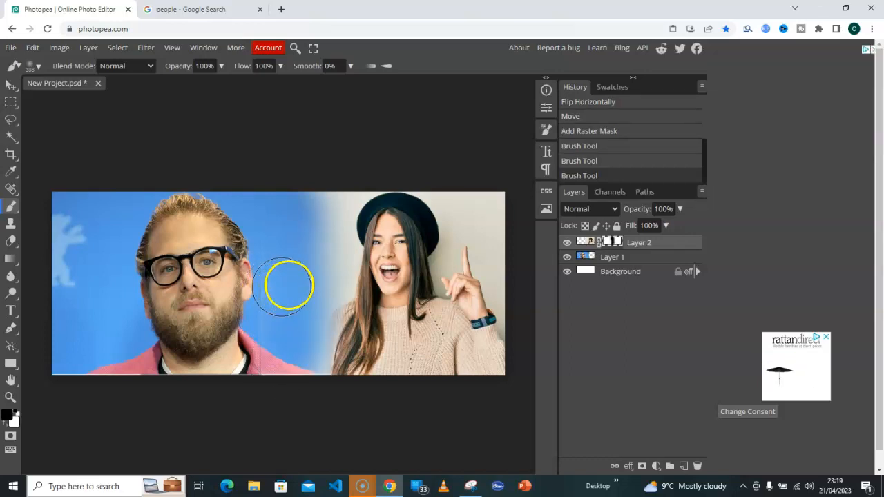
Reduce the brush size to 202 px and paint away the leftover seam line beside the man on Layer 2's mask
click(39, 68)
drag(146, 98, 133, 97)
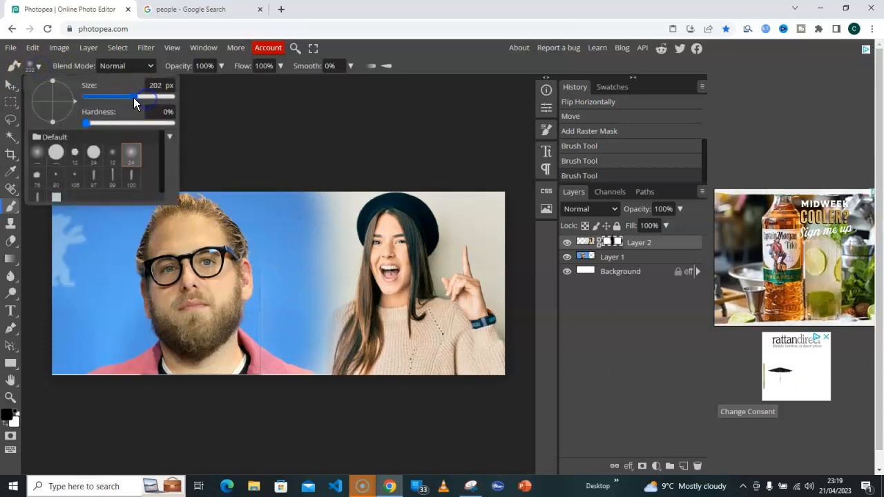
click(265, 206)
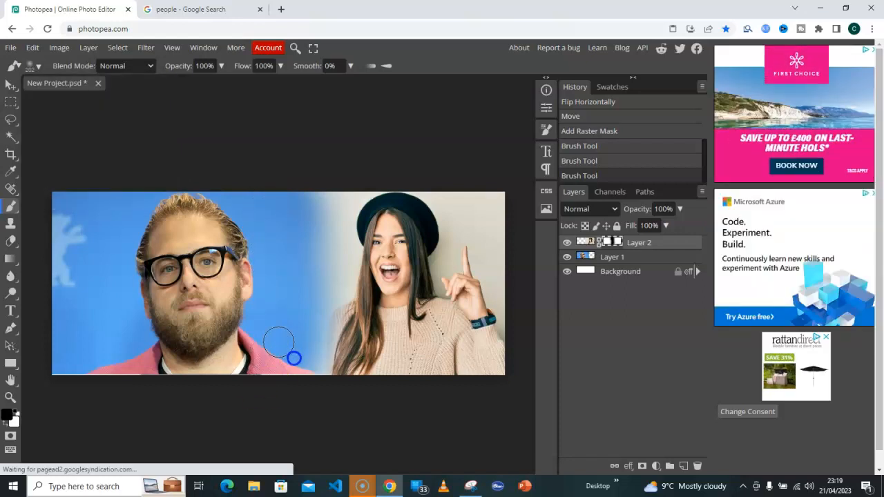
click(300, 333)
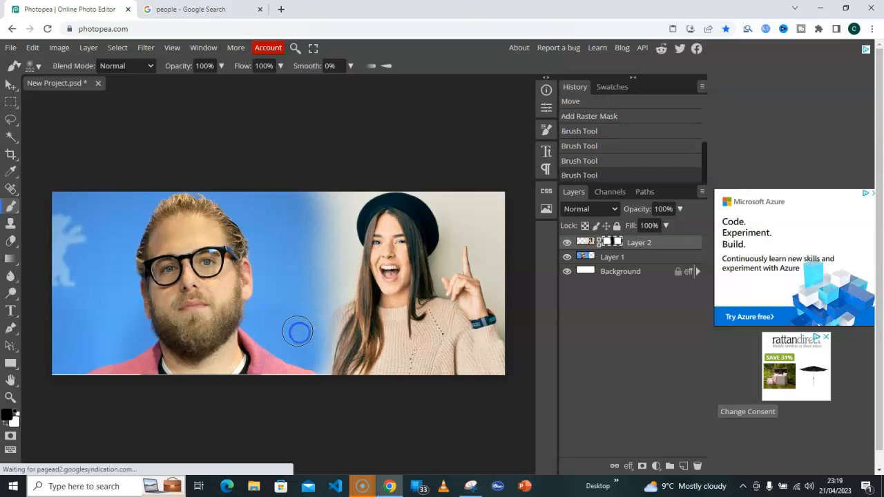